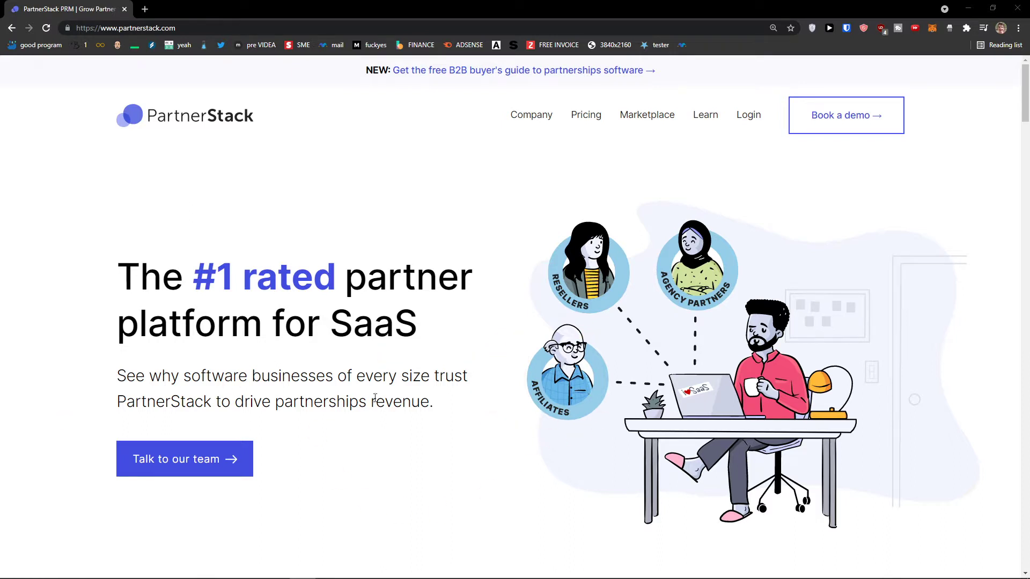
pyautogui.scroll(-1, 494, 400)
pyautogui.scroll(1, 379, 425)
pyautogui.scroll(-1, 448, 389)
pyautogui.scroll(1, 426, 384)
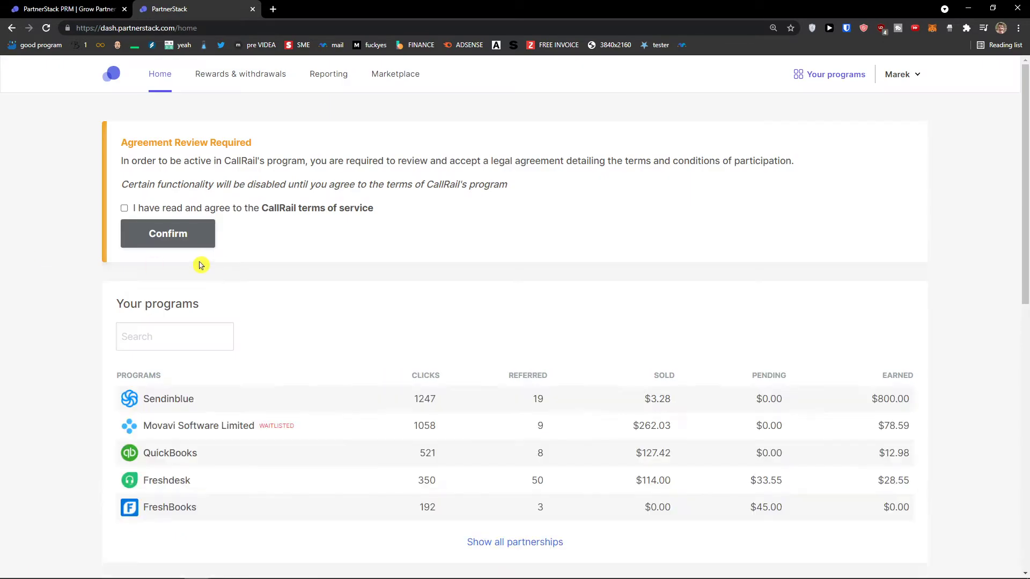
# - Agree to CallRail's terms of service and confirm, clearing the dashboard notice
pyautogui.click(124, 208)
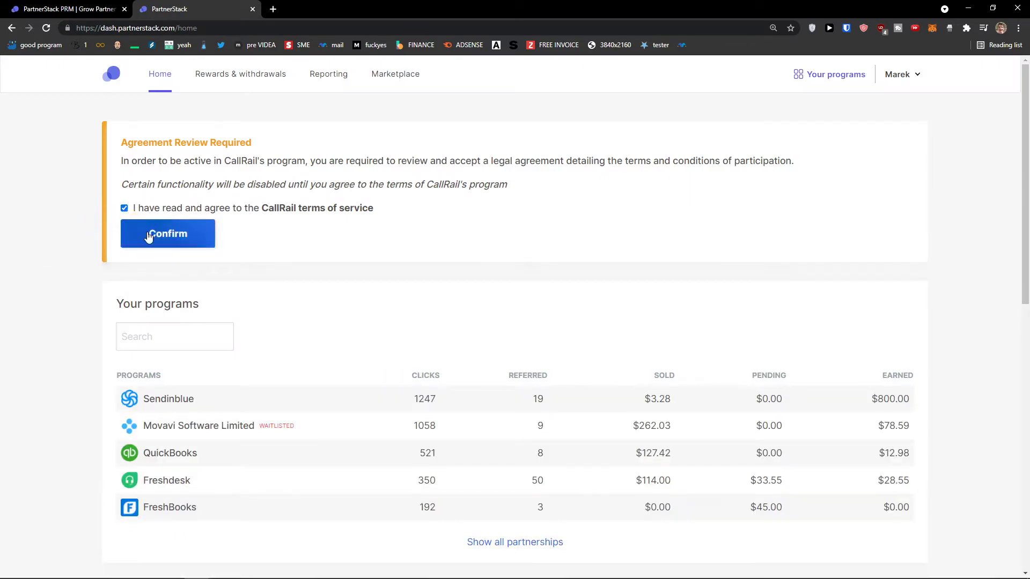
pyautogui.click(150, 235)
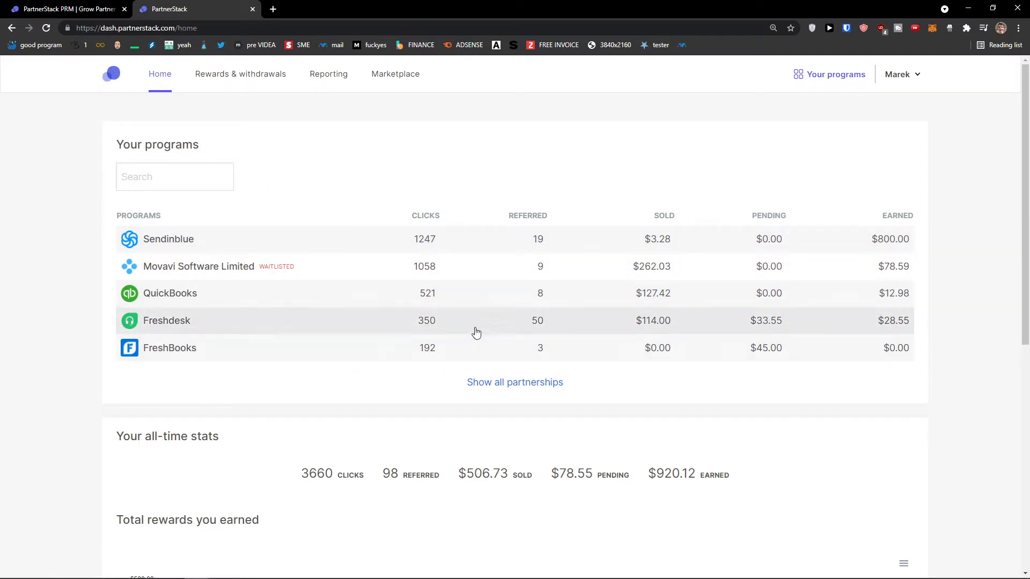
pyautogui.scroll(-1, 330, 282)
pyautogui.scroll(1, 422, 304)
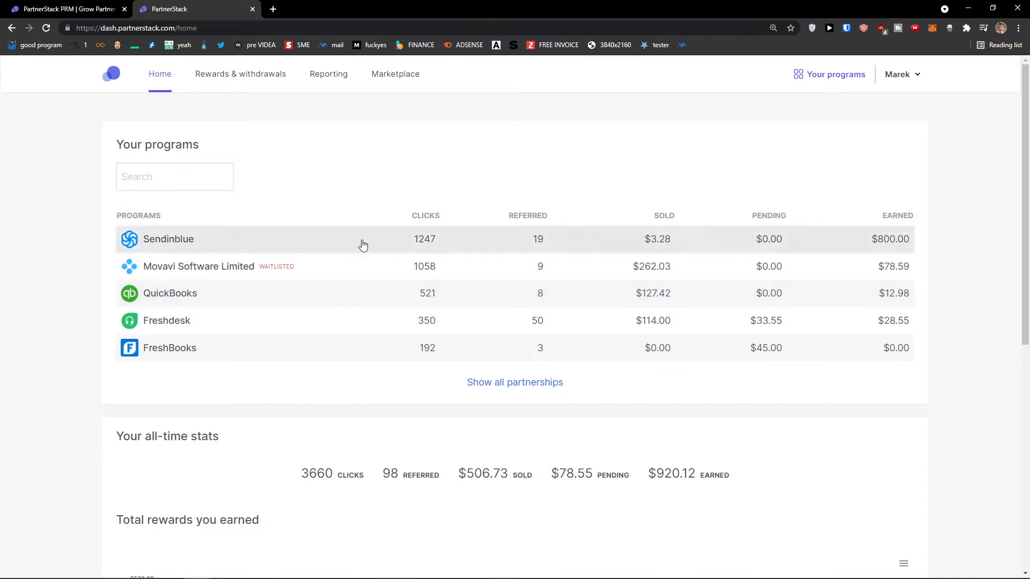
pyautogui.scroll(-1, 344, 315)
pyautogui.scroll(-3, 344, 316)
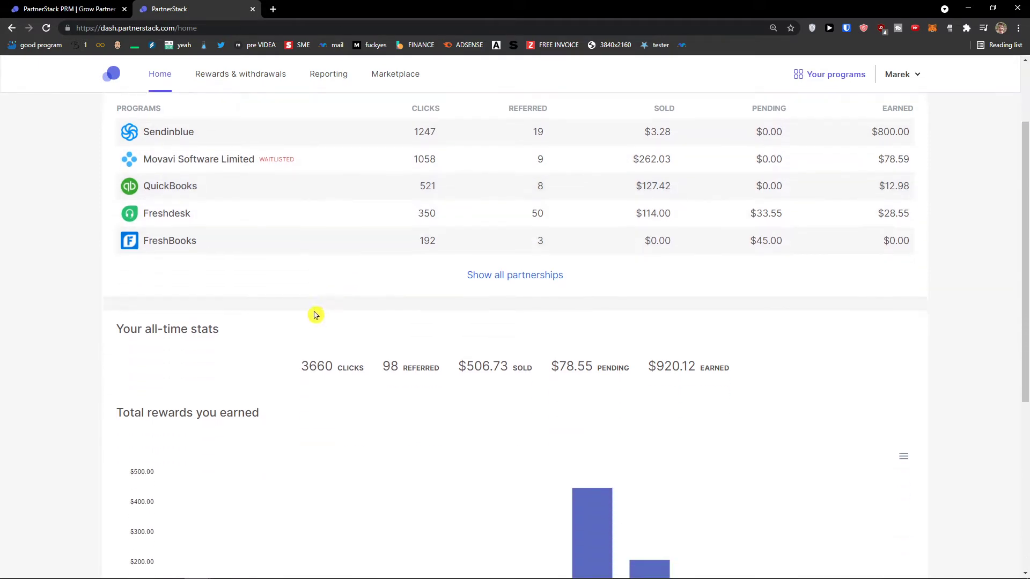
pyautogui.moveTo(115, 276); pyautogui.dragTo(198, 280)
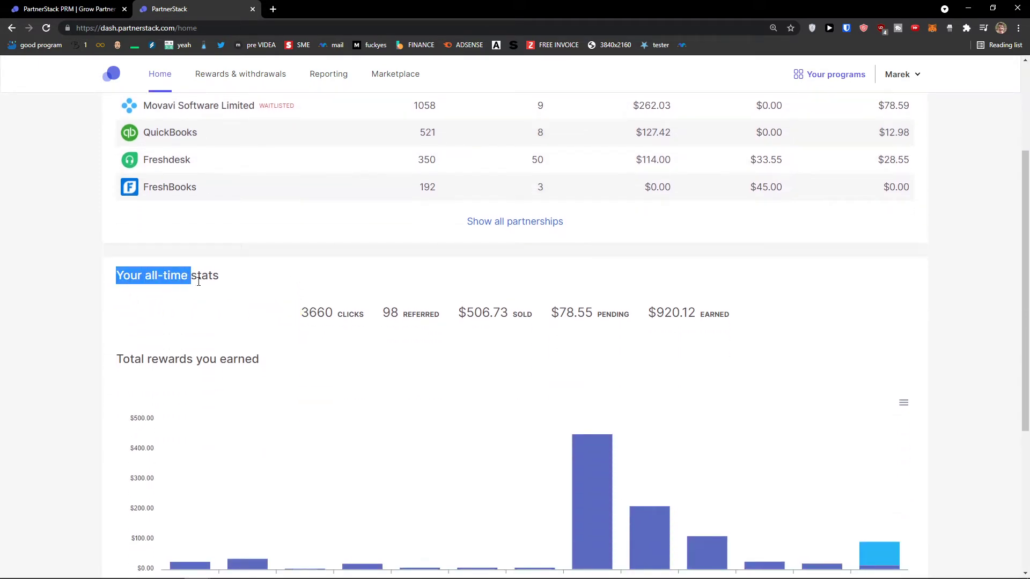
pyautogui.click(256, 286)
pyautogui.scroll(-1, 247, 287)
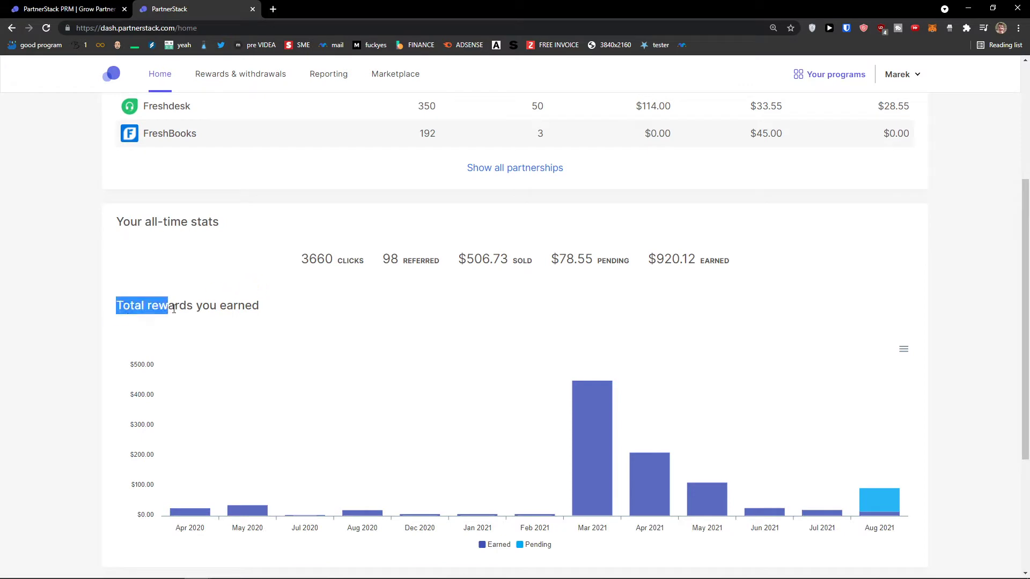
pyautogui.moveTo(115, 314); pyautogui.dragTo(285, 308)
pyautogui.scroll(-1, 329, 309)
pyautogui.moveTo(707, 499)
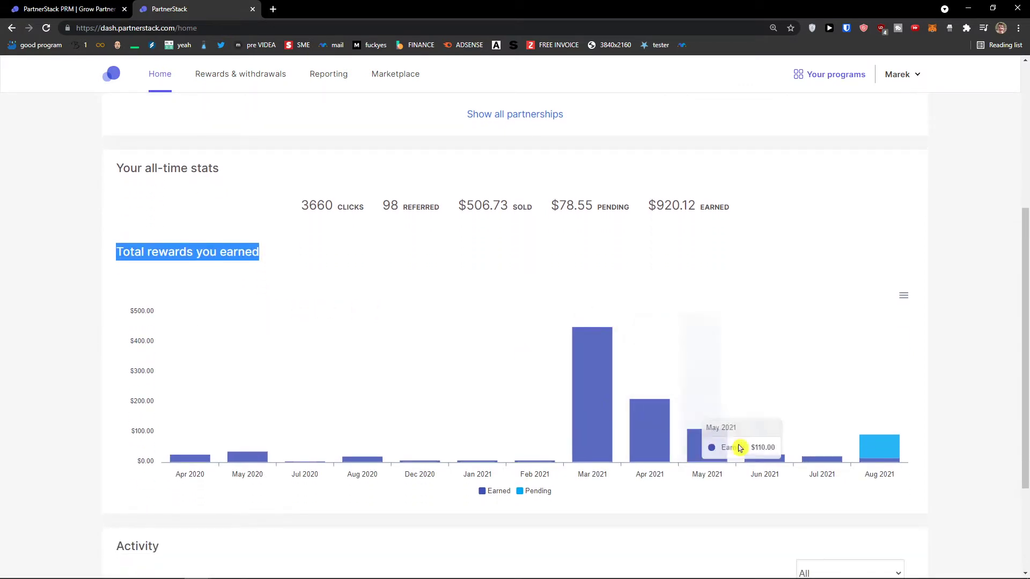
pyautogui.scroll(-1, 645, 446)
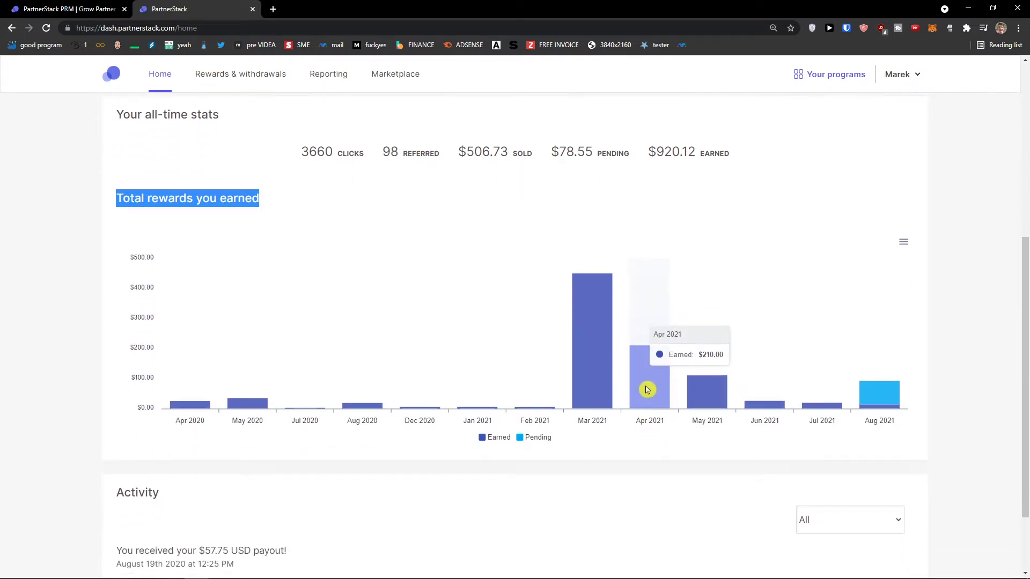
pyautogui.hotkey('ctrl', '+')
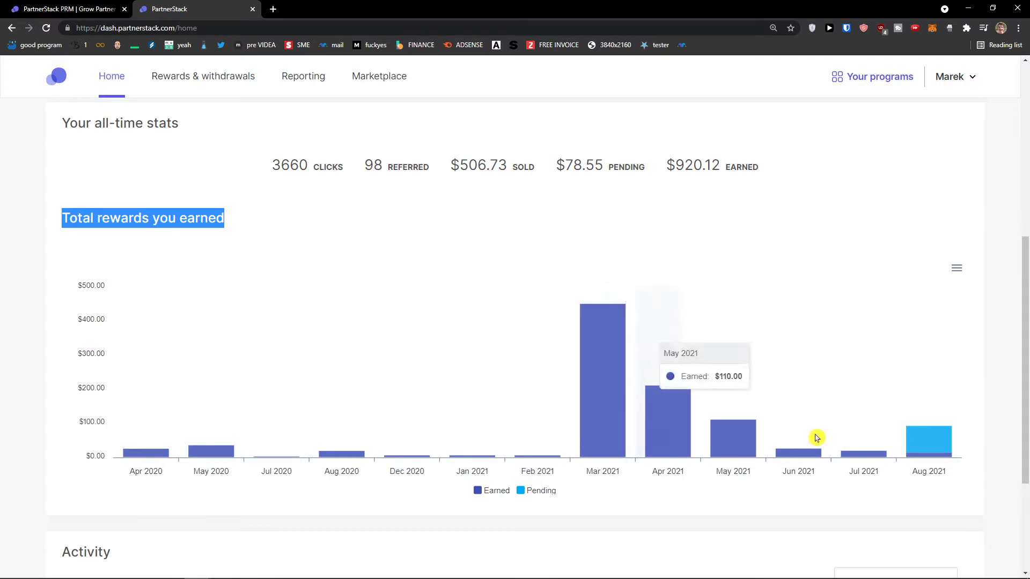
pyautogui.scroll(-1, 449, 429)
pyautogui.scroll(1, 450, 432)
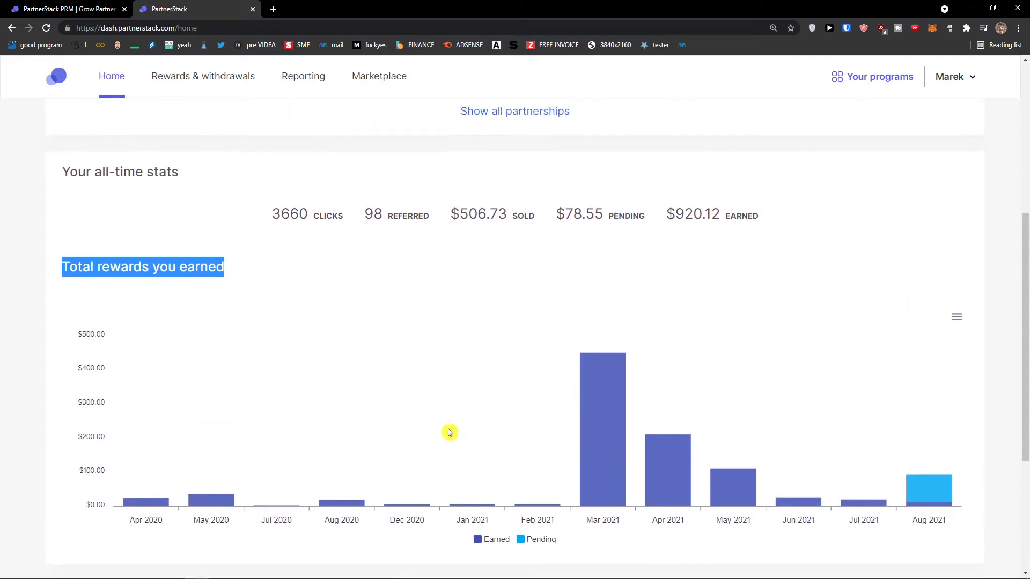
pyautogui.scroll(-1, 462, 436)
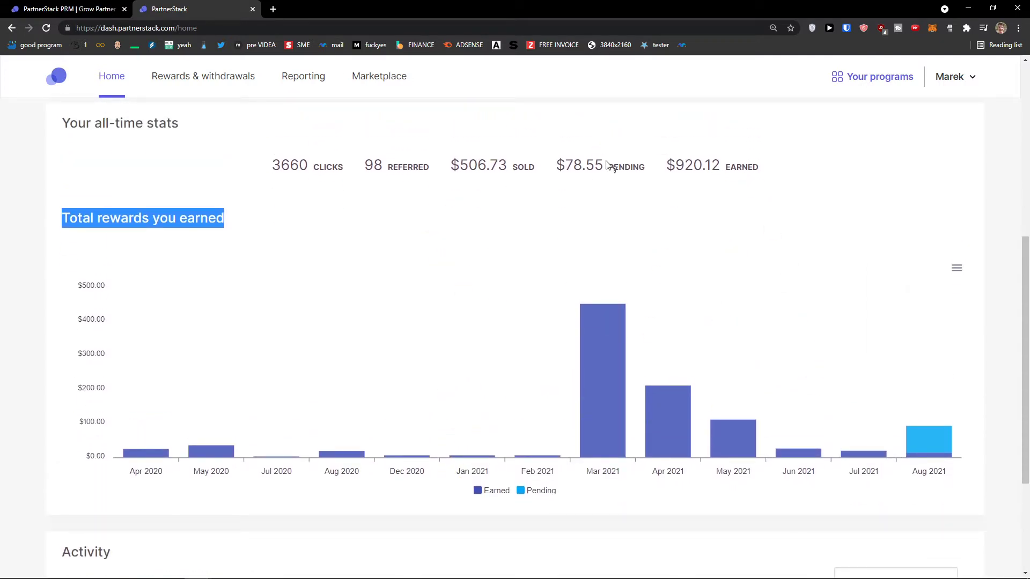
pyautogui.scroll(-3, 486, 279)
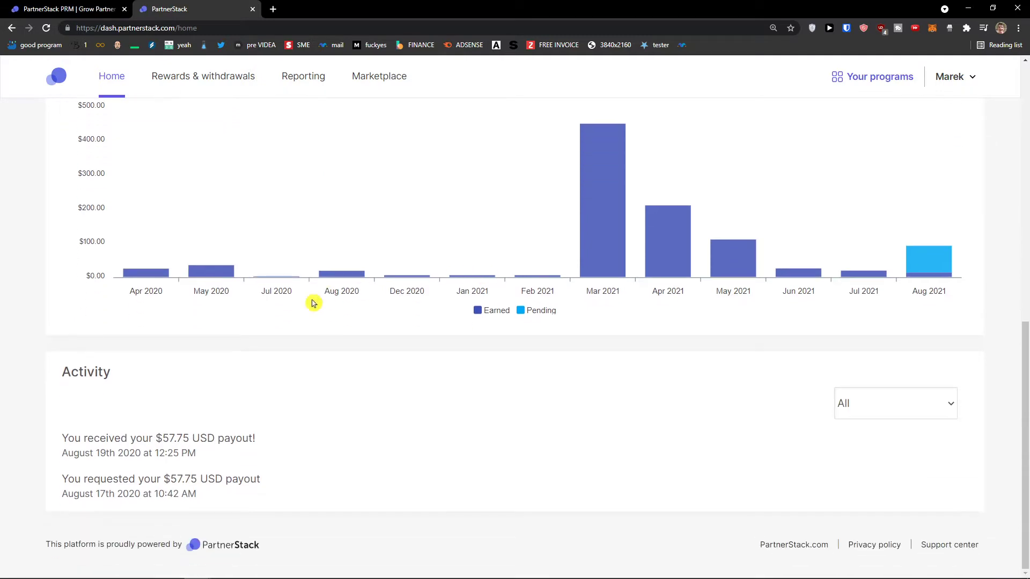
# - Filter the Activity feed to 'Customers created' events, which returns none
pyautogui.moveTo(62, 437); pyautogui.dragTo(287, 442)
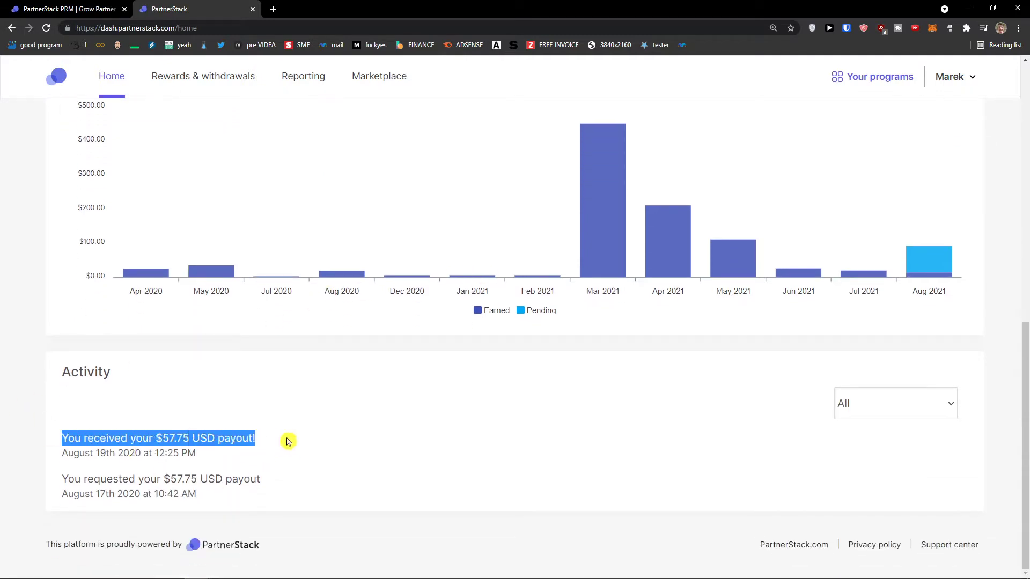
pyautogui.click(840, 399)
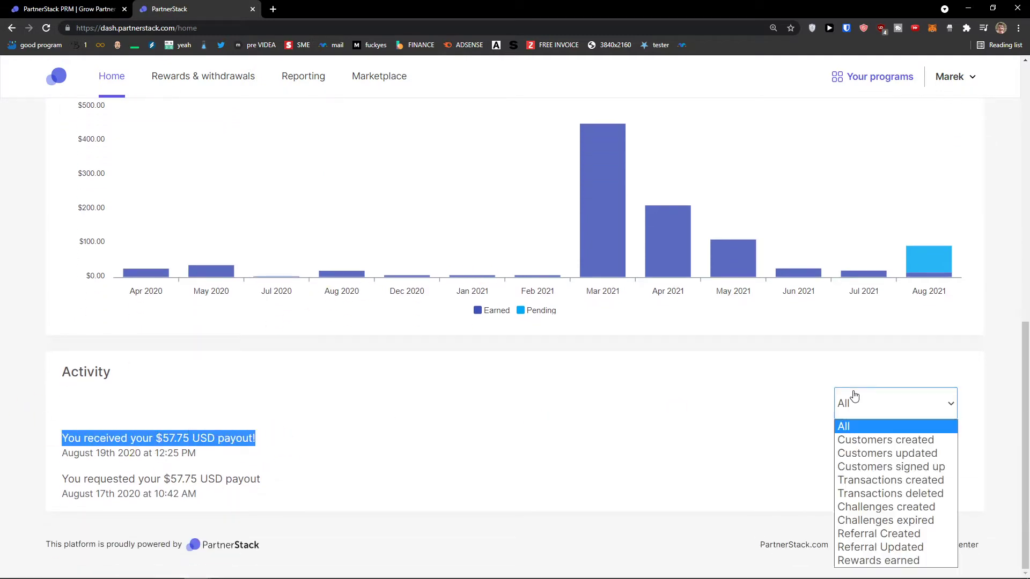
pyautogui.click(883, 440)
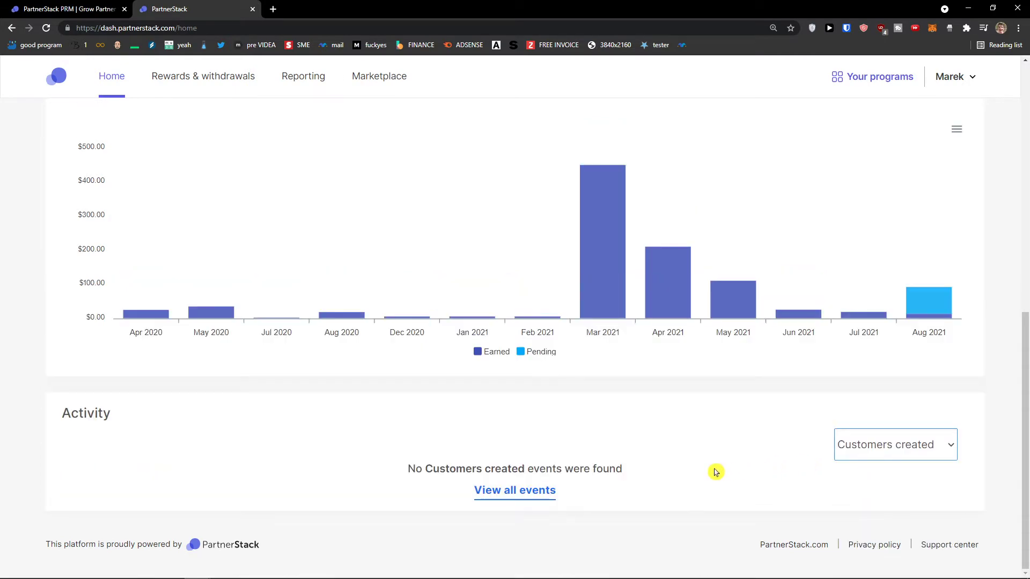
pyautogui.scroll(6, 483, 402)
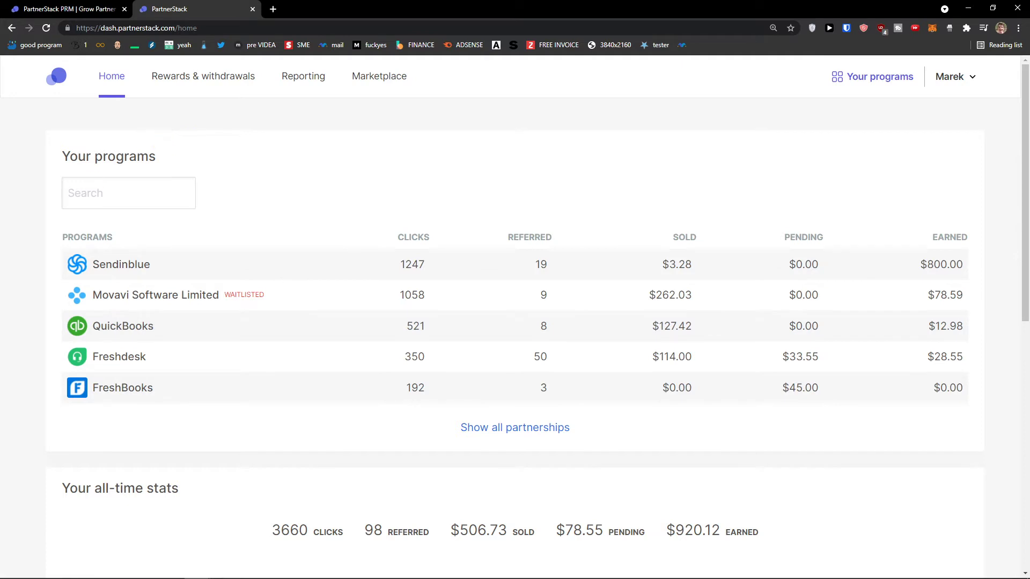
# - Filter the Marketplace to Human Resources and highlight the QuestionPro and Calendly names
pyautogui.click(363, 83)
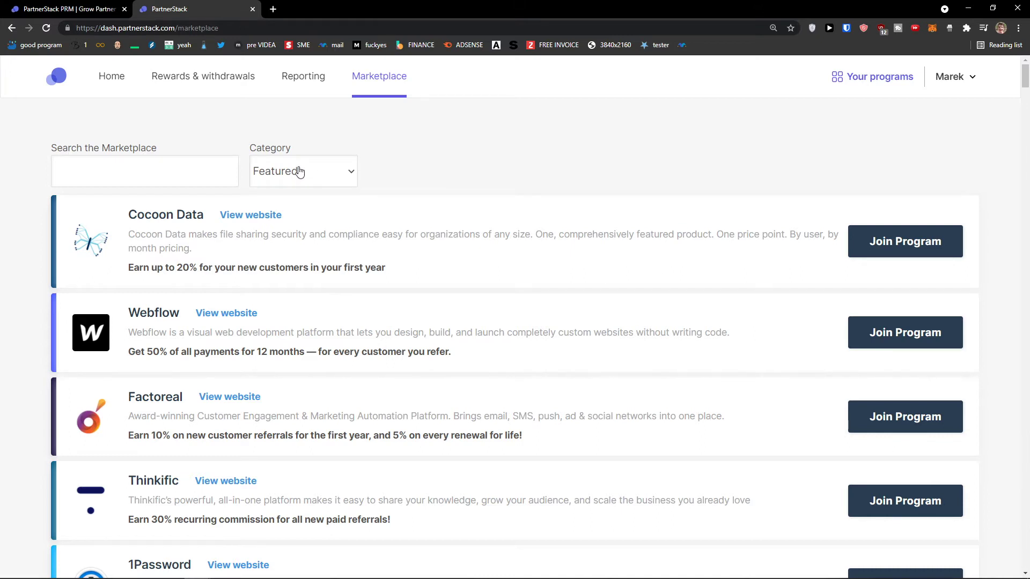
pyautogui.click(299, 171)
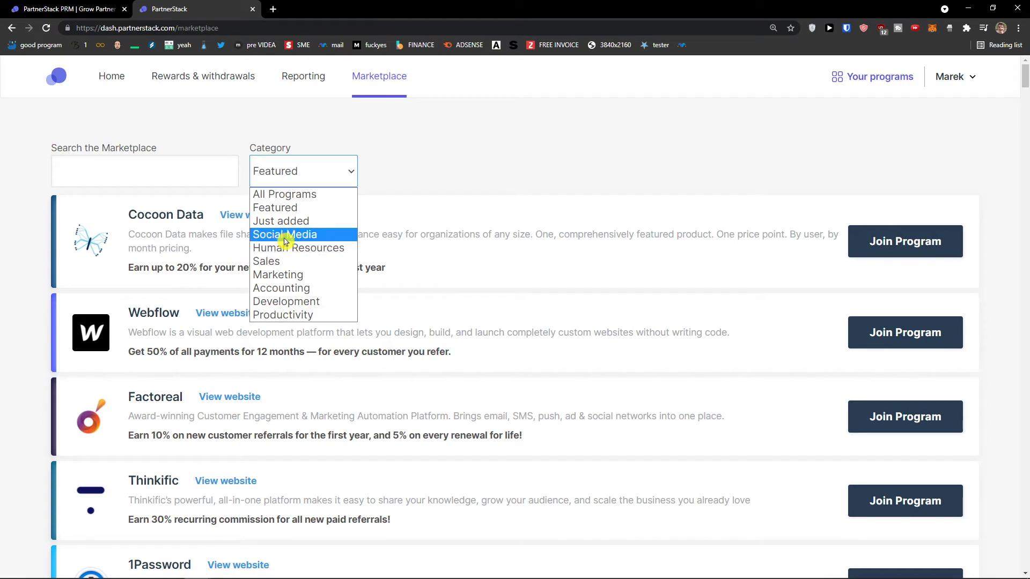
pyautogui.press('Up')
pyautogui.press('Escape')
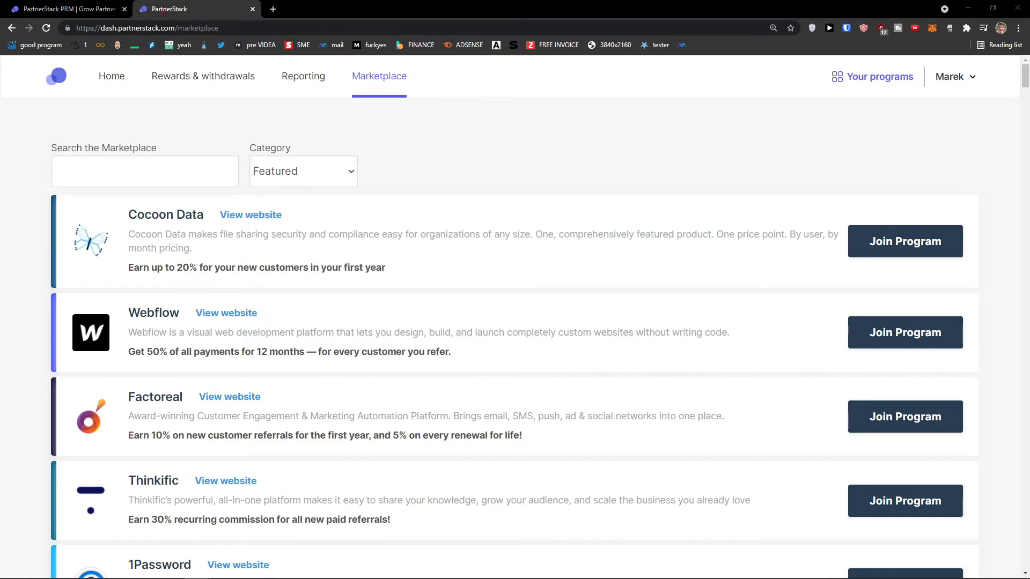
pyautogui.click(320, 170)
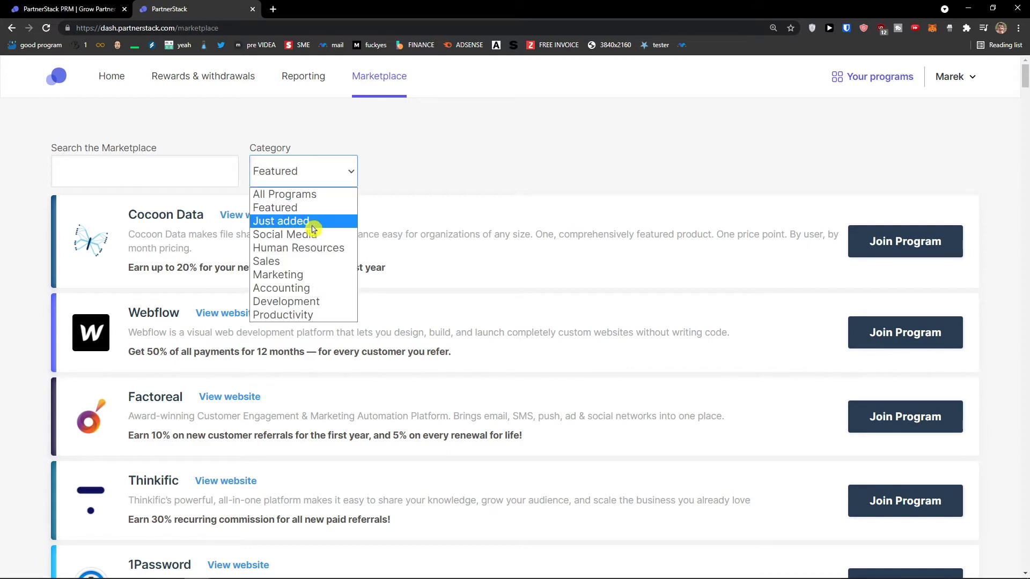
pyautogui.click(318, 250)
pyautogui.scroll(-2, 346, 227)
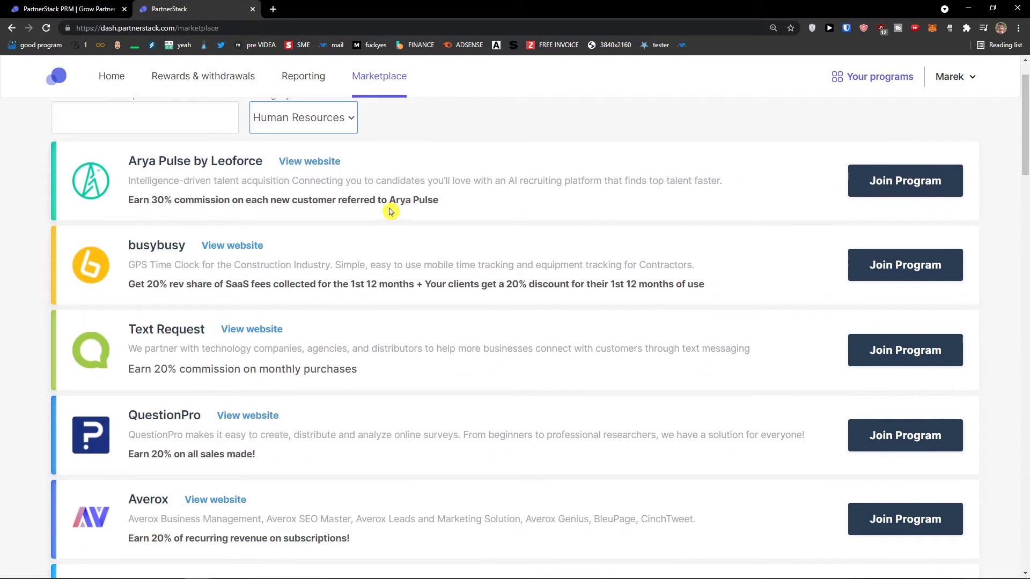
pyautogui.scroll(-1, 379, 227)
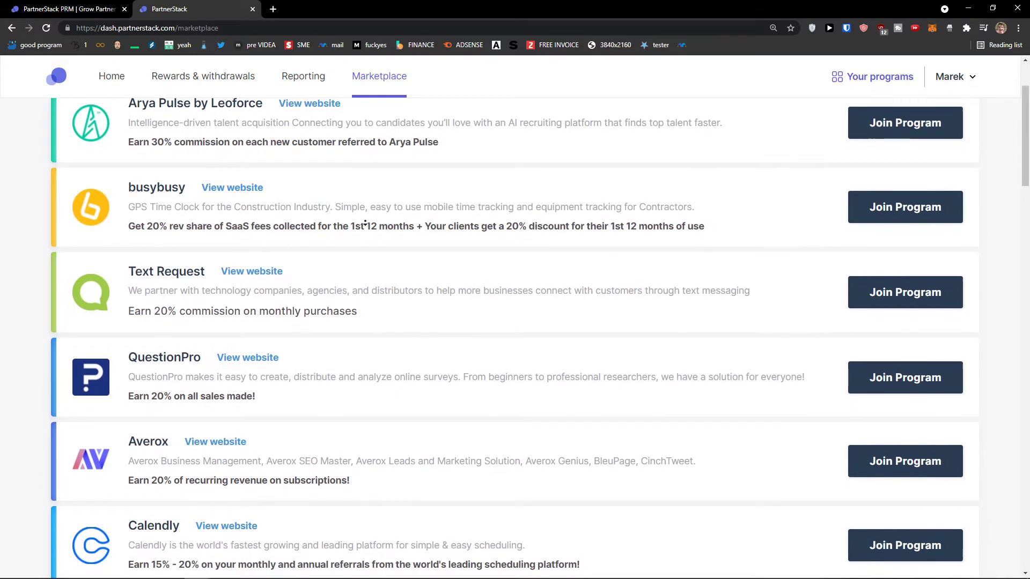
pyautogui.scroll(-1, 346, 230)
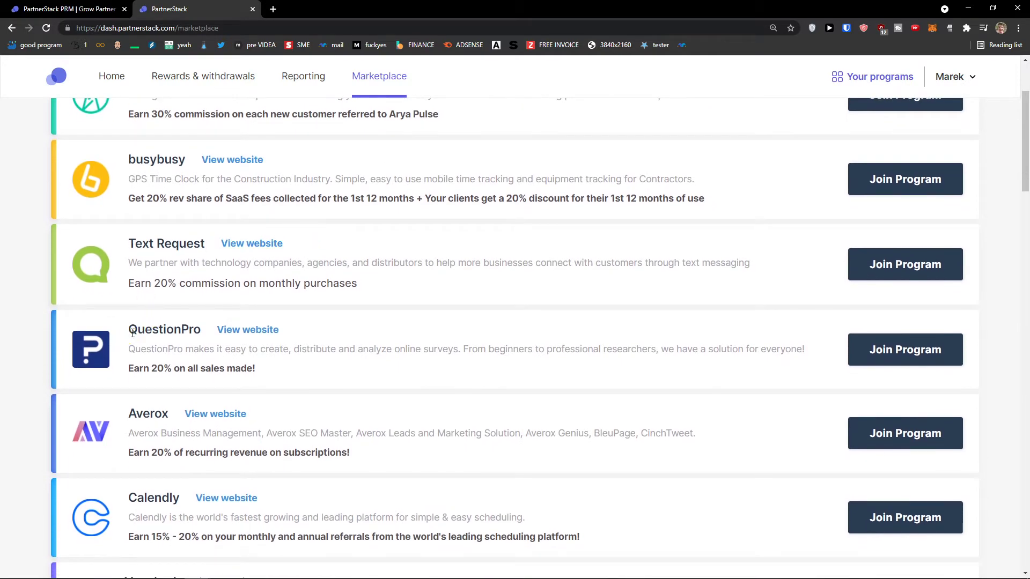
pyautogui.moveTo(133, 333); pyautogui.dragTo(201, 335)
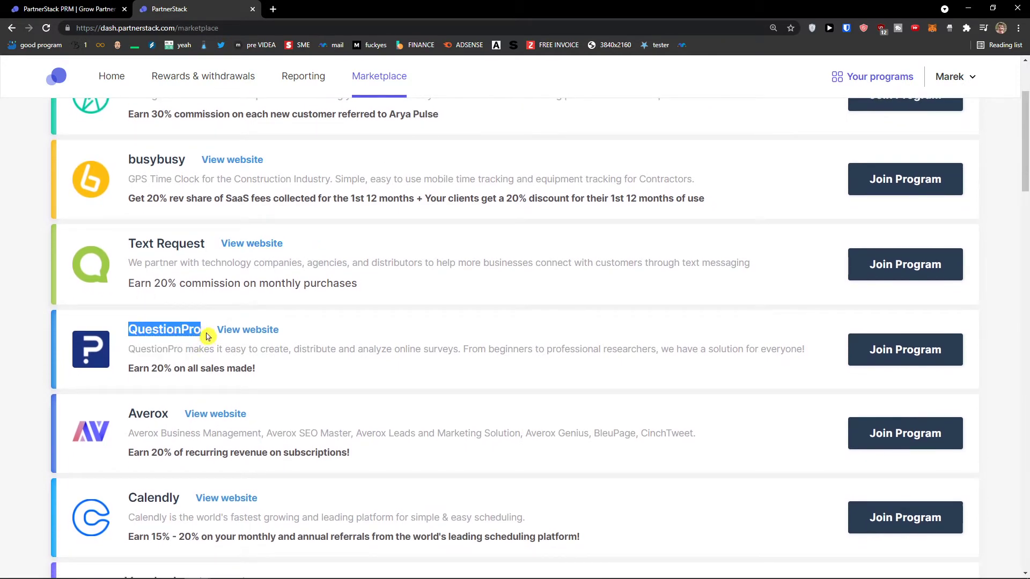
pyautogui.scroll(-2, 207, 336)
pyautogui.scroll(-1, 170, 335)
pyautogui.scroll(-1, 137, 298)
pyautogui.scroll(-1, 142, 295)
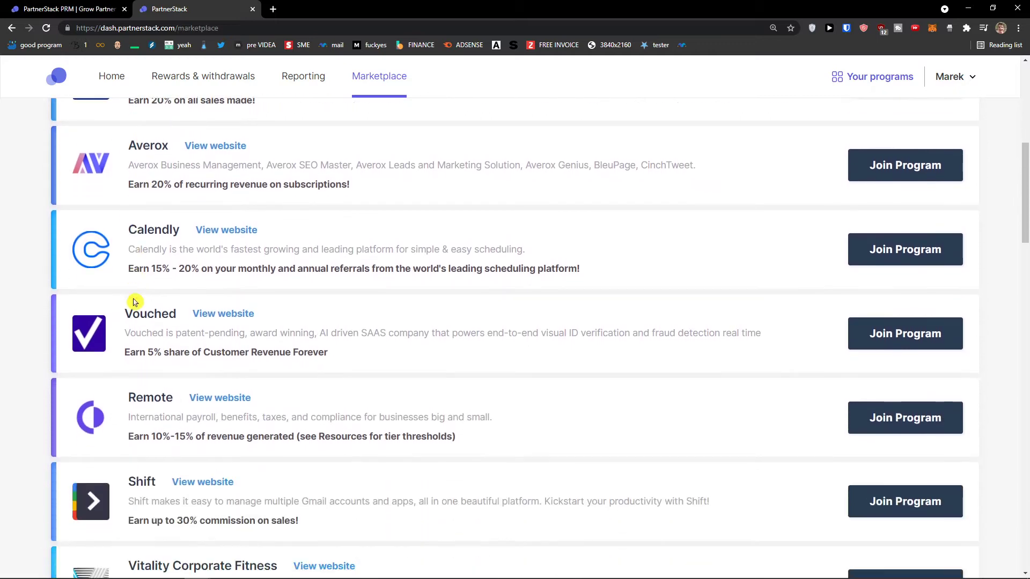
pyautogui.moveTo(129, 229); pyautogui.dragTo(180, 230)
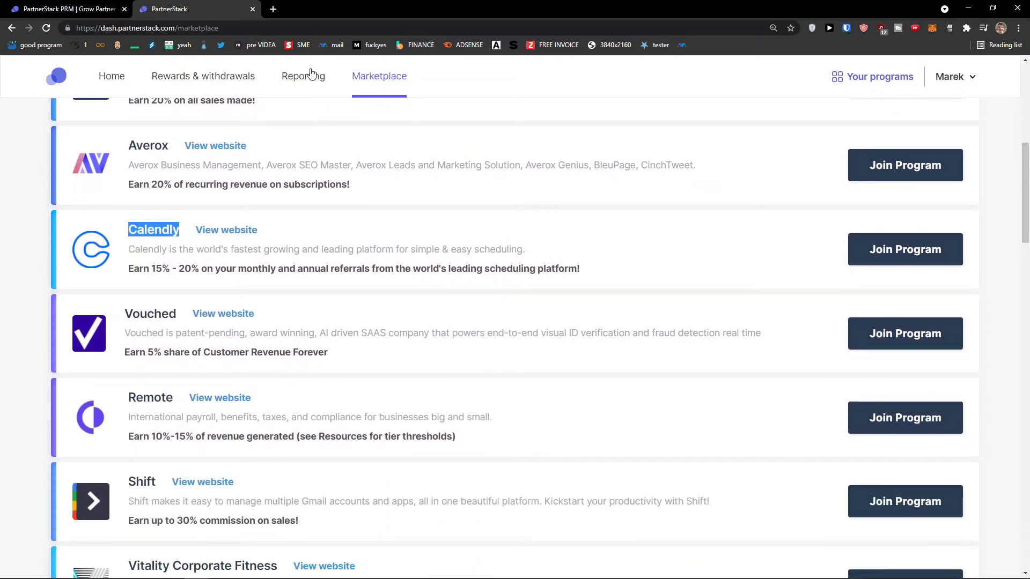
pyautogui.scroll(-1, 467, 297)
pyautogui.scroll(-1, 459, 338)
pyautogui.scroll(-1, 462, 349)
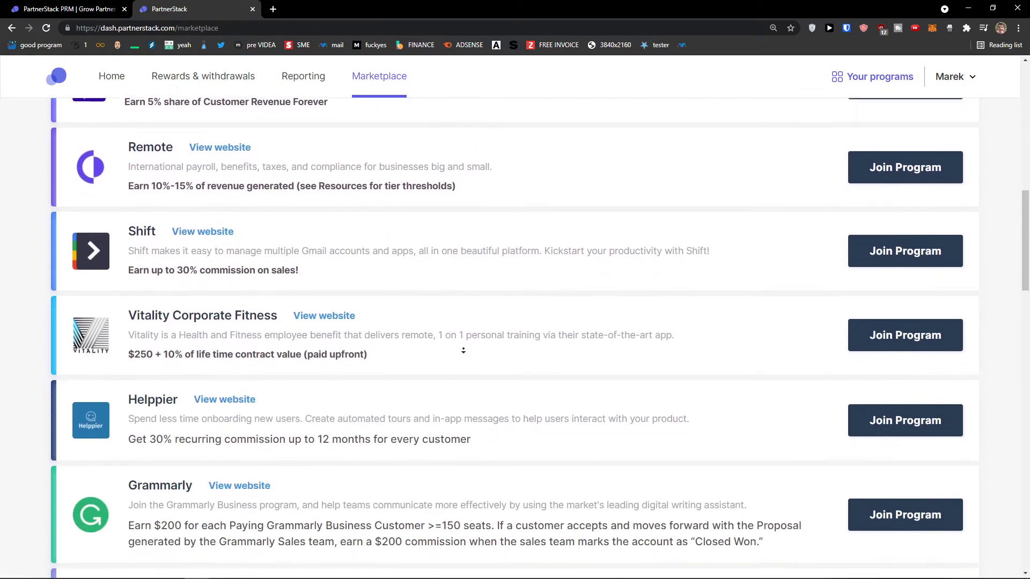
pyautogui.scroll(-2, 474, 342)
pyautogui.scroll(-2, 473, 342)
pyautogui.scroll(-1, 467, 326)
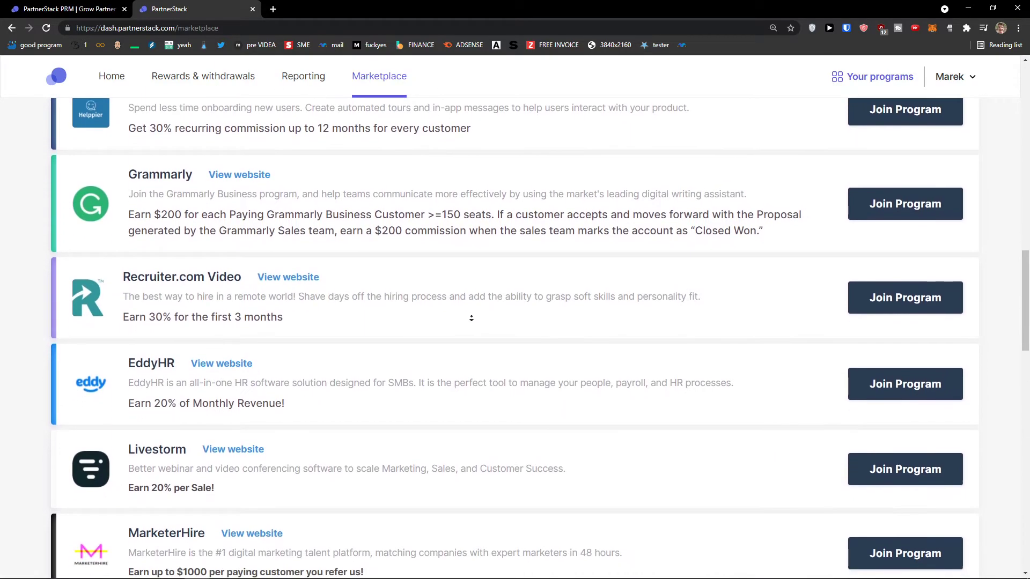
pyautogui.scroll(3, 441, 285)
pyautogui.scroll(5, 435, 218)
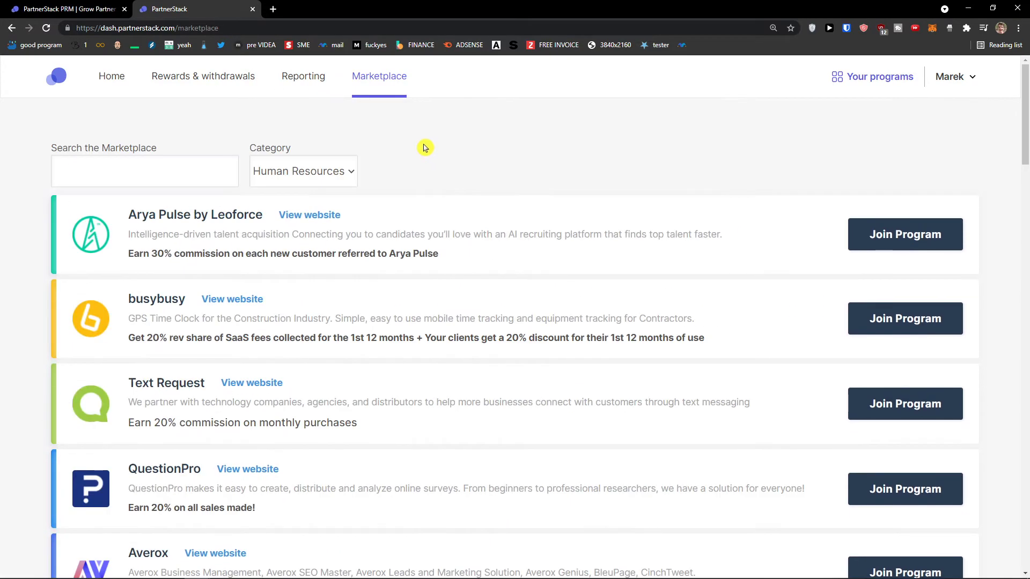
# - Filter the Marketplace to Marketing and highlight the Reachdesk, Factoreal and Thinkific names
pyautogui.click(332, 172)
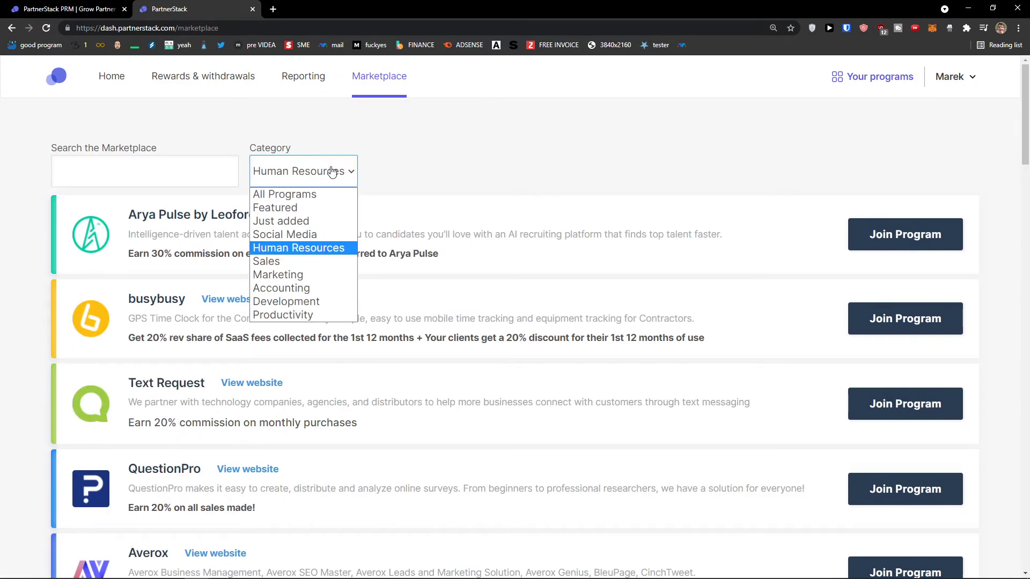
pyautogui.click(316, 276)
pyautogui.scroll(-1, 313, 266)
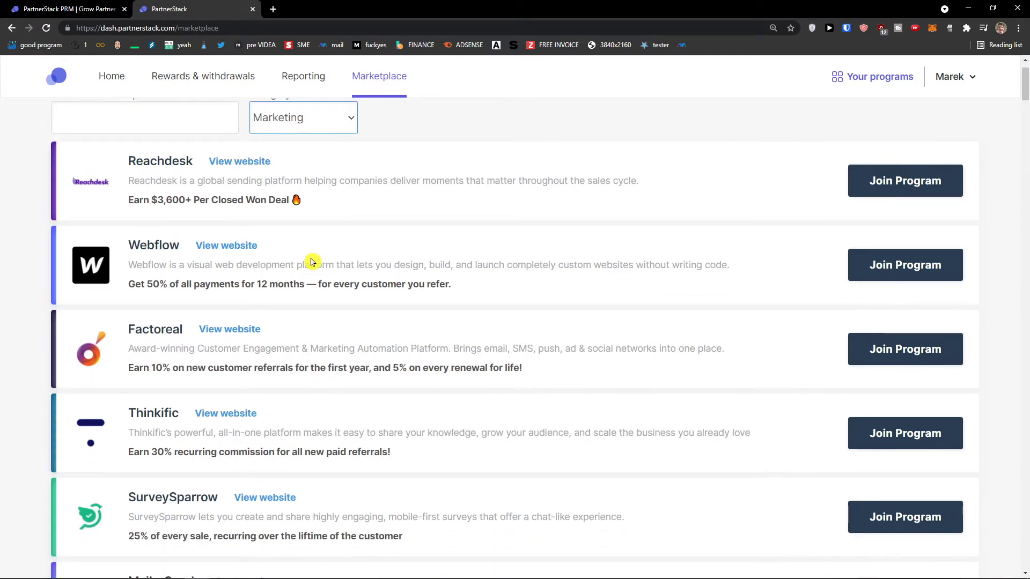
pyautogui.doubleClick(150, 157)
pyautogui.hotkey('alt', 'Tab')
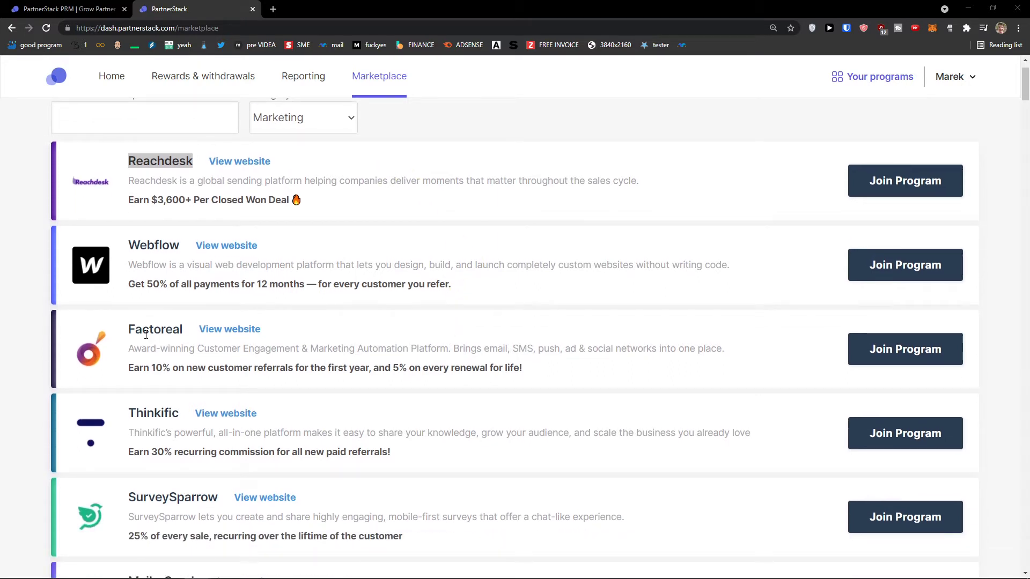
pyautogui.doubleClick(150, 330)
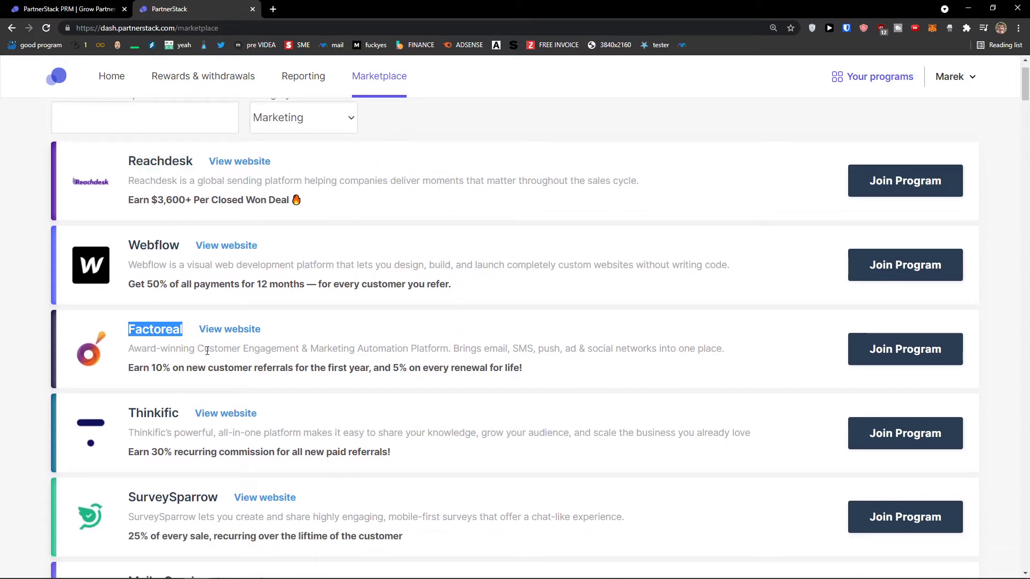
pyautogui.doubleClick(177, 412)
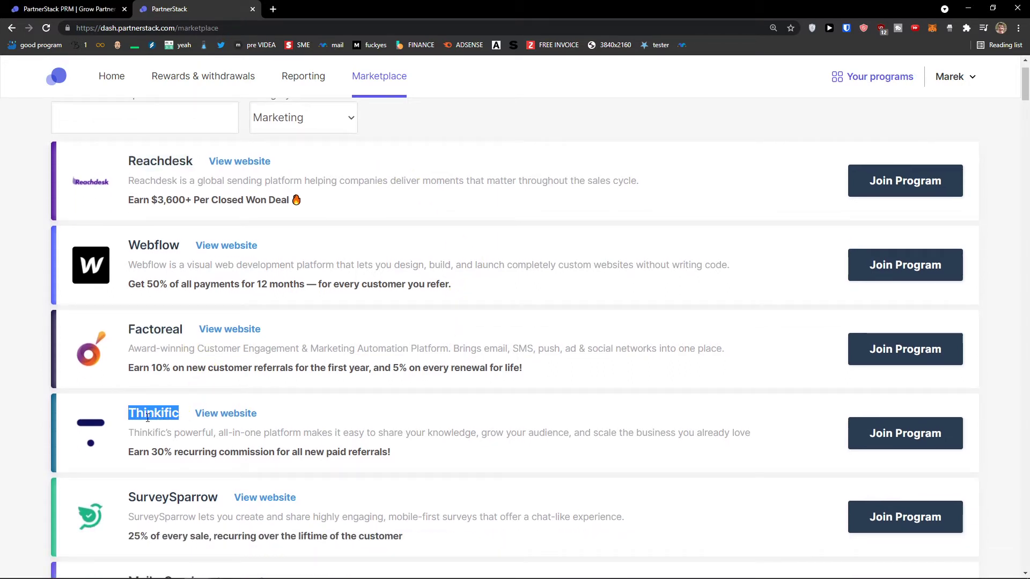
pyautogui.scroll(-1, 403, 427)
pyautogui.click(402, 425)
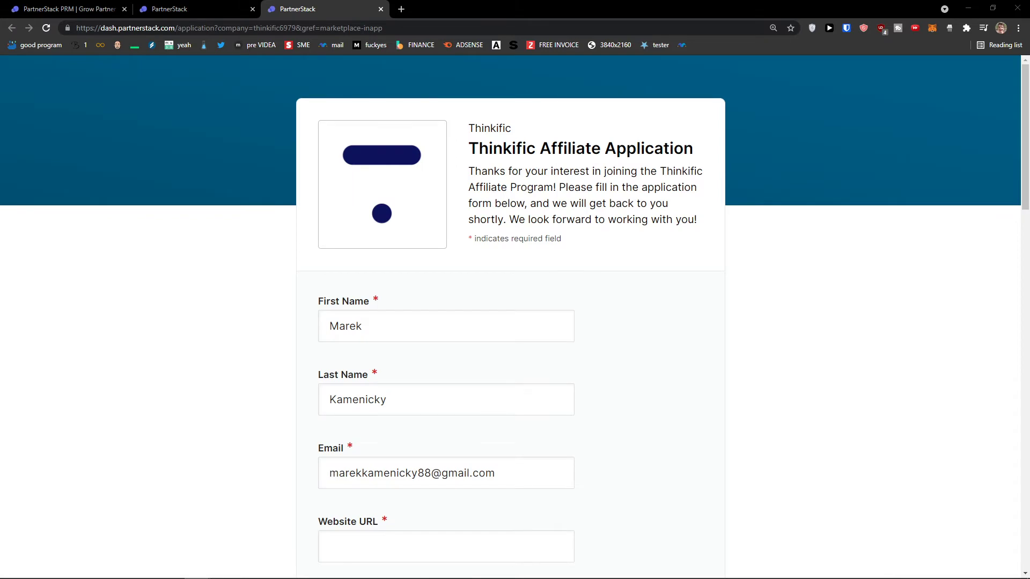
pyautogui.scroll(-2, 218, 177)
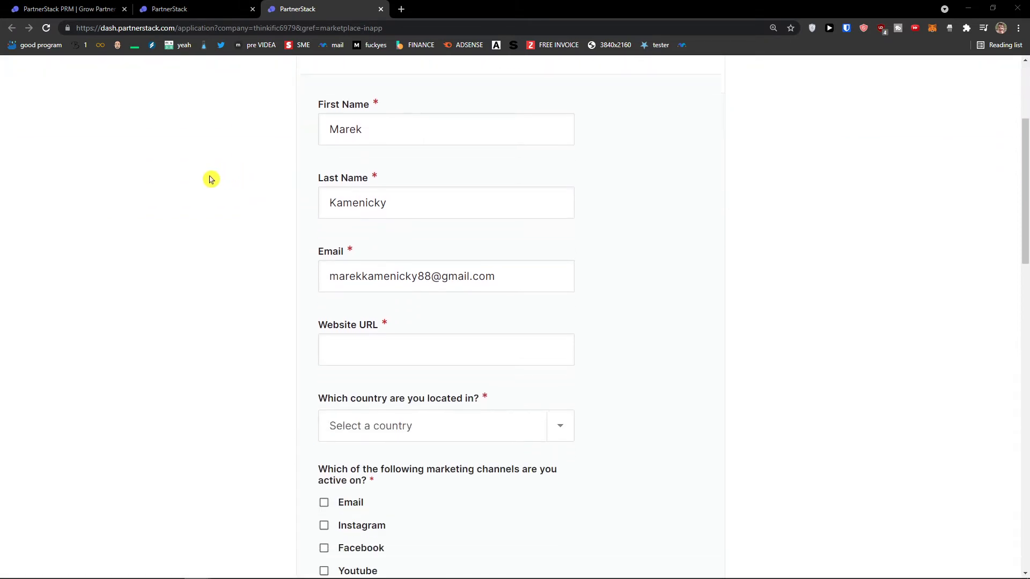
pyautogui.scroll(-1, 209, 180)
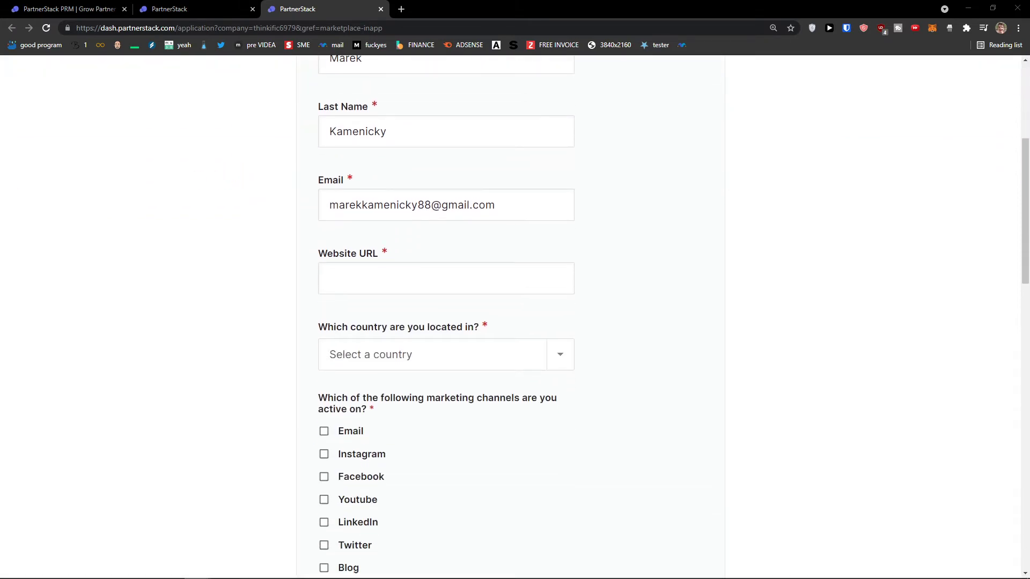
# - On Thinkific's affiliate form, tick Youtube, browse the country and industry lists, and return to Marketplace
pyautogui.click(367, 277)
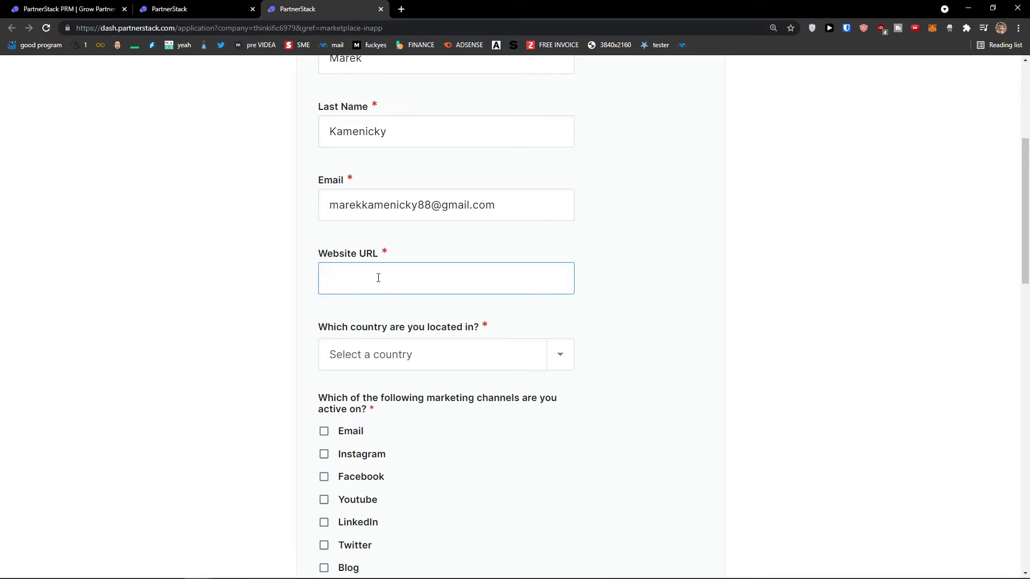
pyautogui.scroll(-1, 324, 301)
pyautogui.click(371, 309)
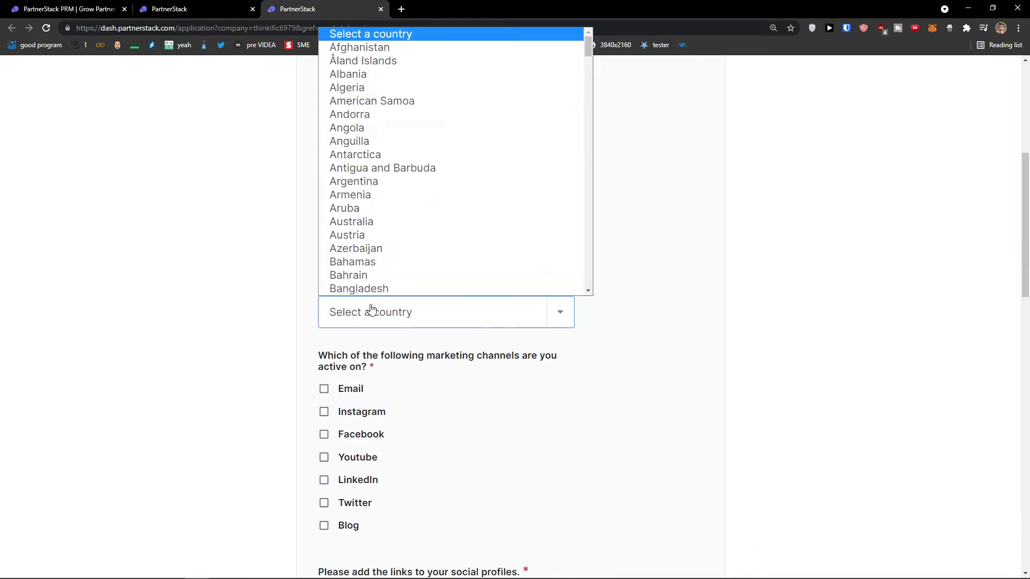
pyautogui.scroll(-1, 276, 308)
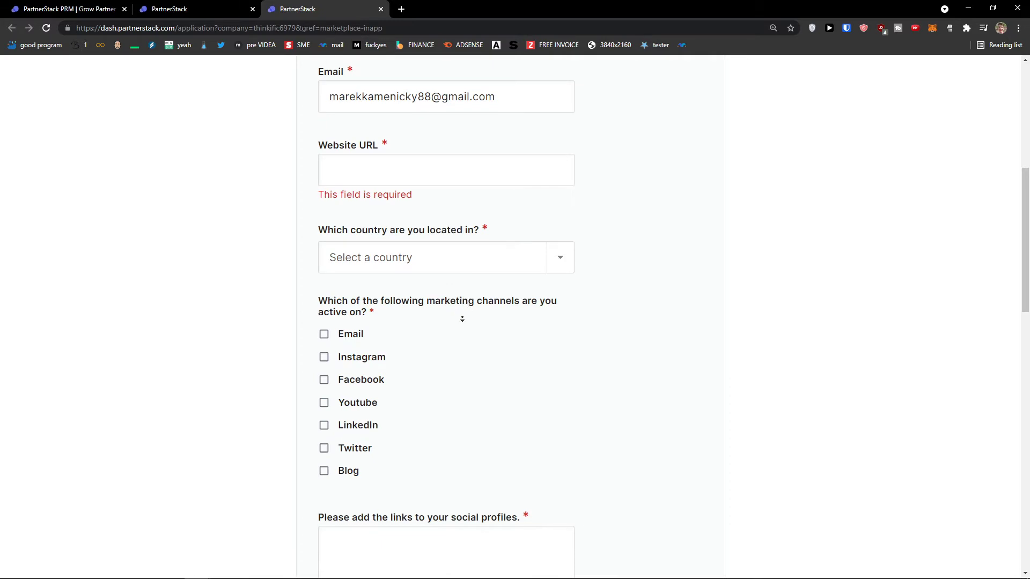
pyautogui.scroll(-1, 459, 319)
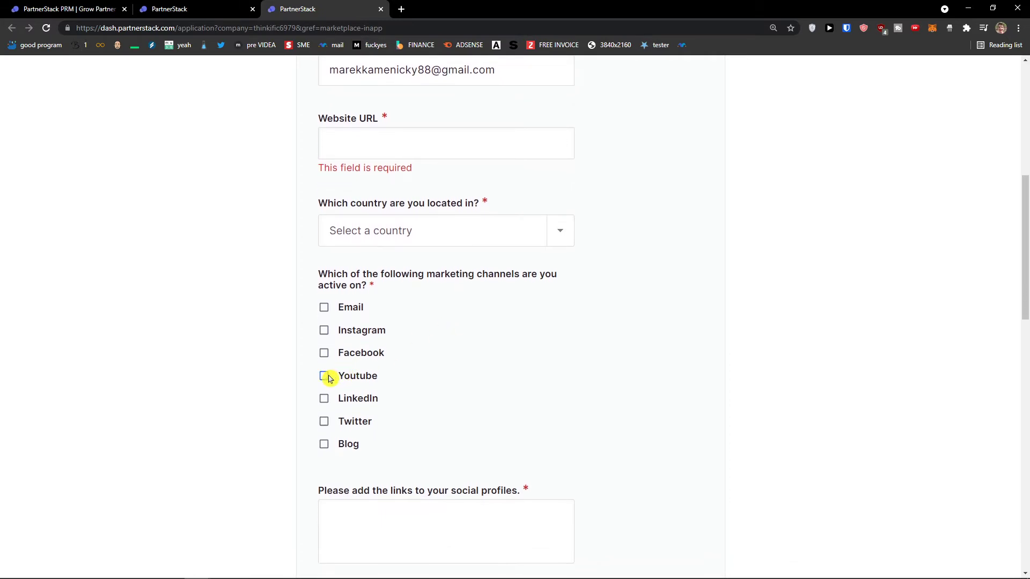
pyautogui.click(326, 376)
pyautogui.scroll(-3, 295, 325)
pyautogui.click(366, 347)
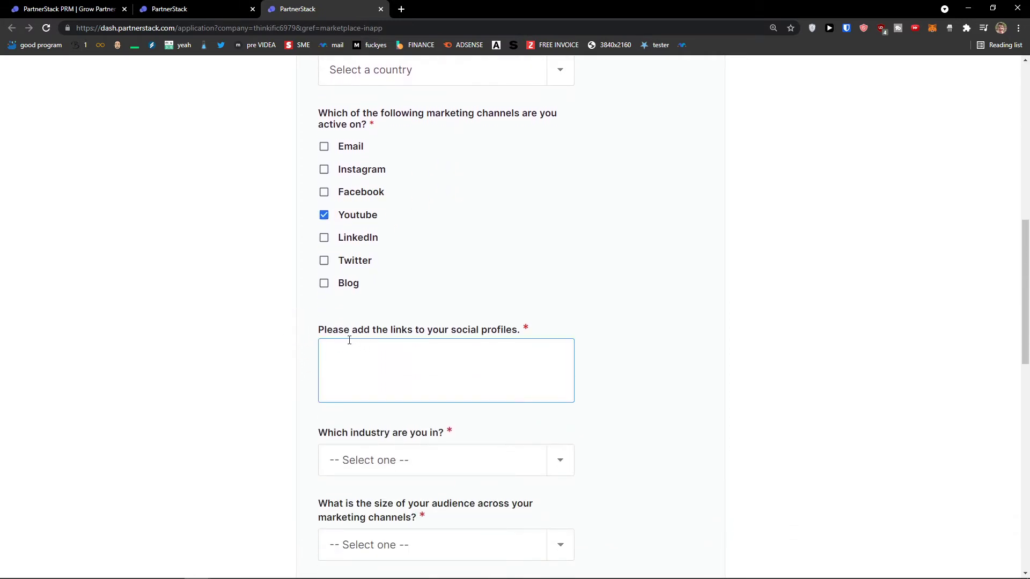
pyautogui.scroll(-1, 301, 337)
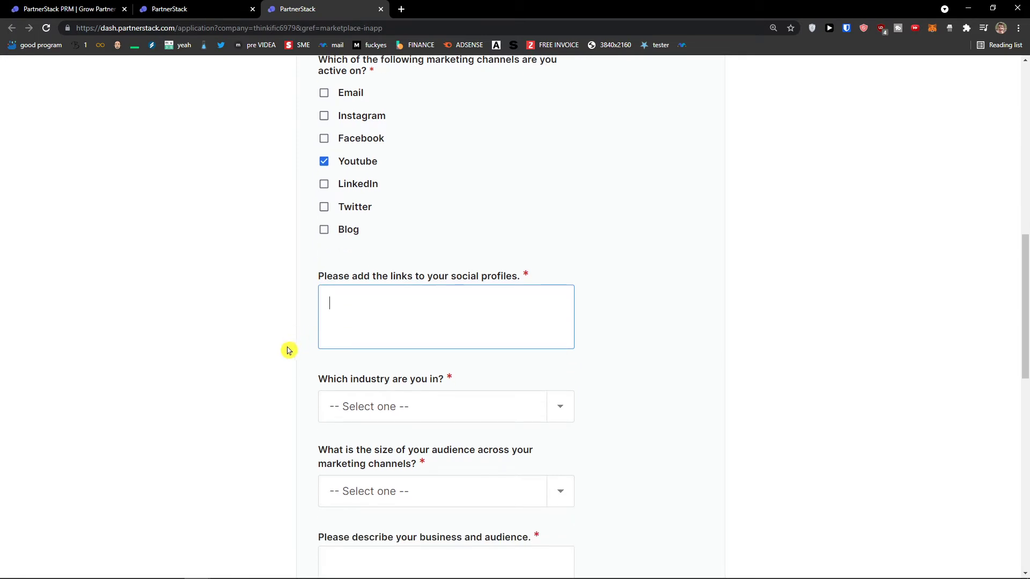
pyautogui.click(334, 406)
pyautogui.click(294, 410)
pyautogui.scroll(-2, 296, 406)
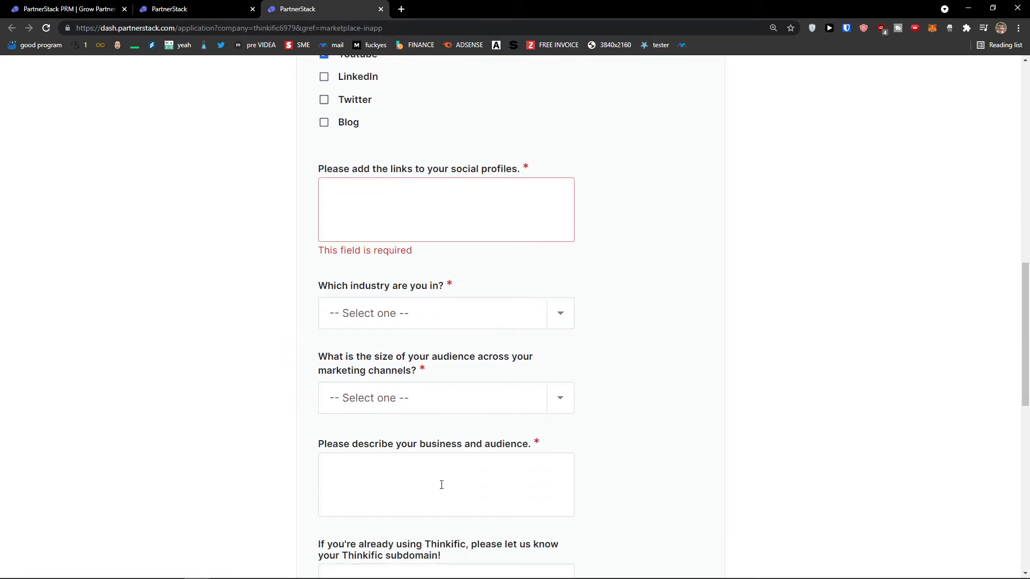
pyautogui.scroll(-3, 354, 450)
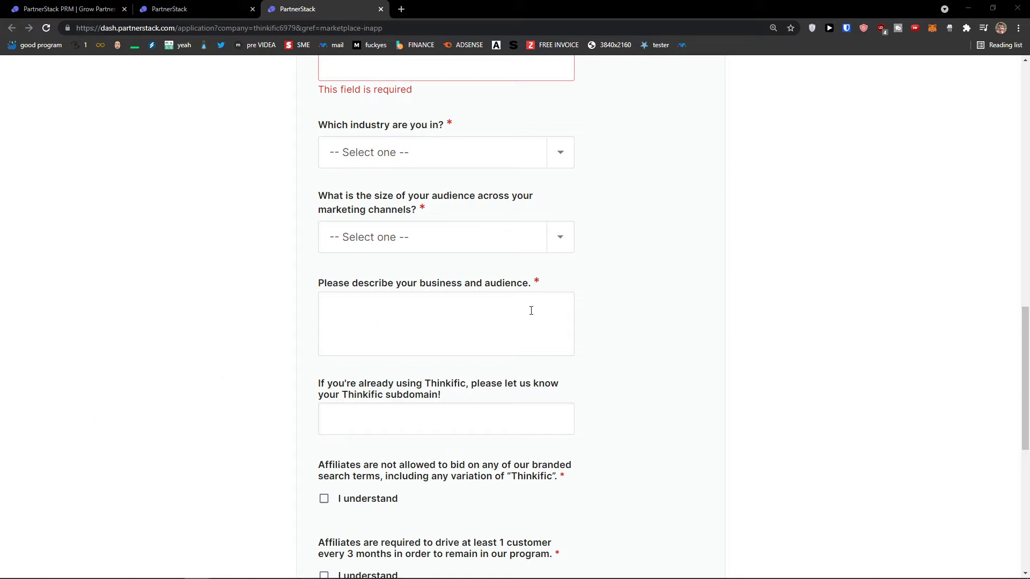
pyautogui.scroll(-1, 397, 349)
pyautogui.scroll(-1, 295, 202)
pyautogui.scroll(-1, 294, 269)
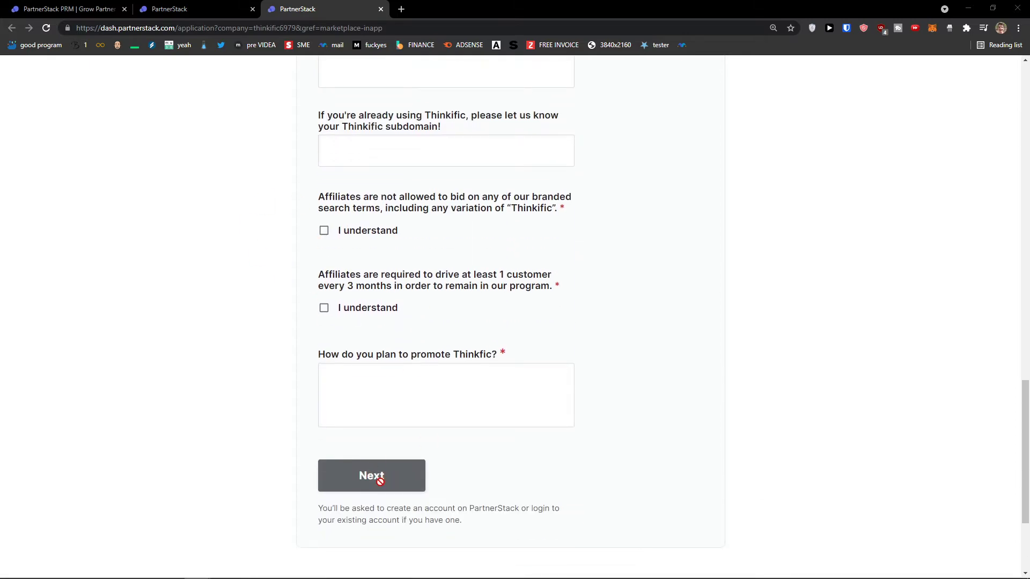
pyautogui.scroll(10, 403, 242)
pyautogui.scroll(5, 321, 167)
pyautogui.click(191, 8)
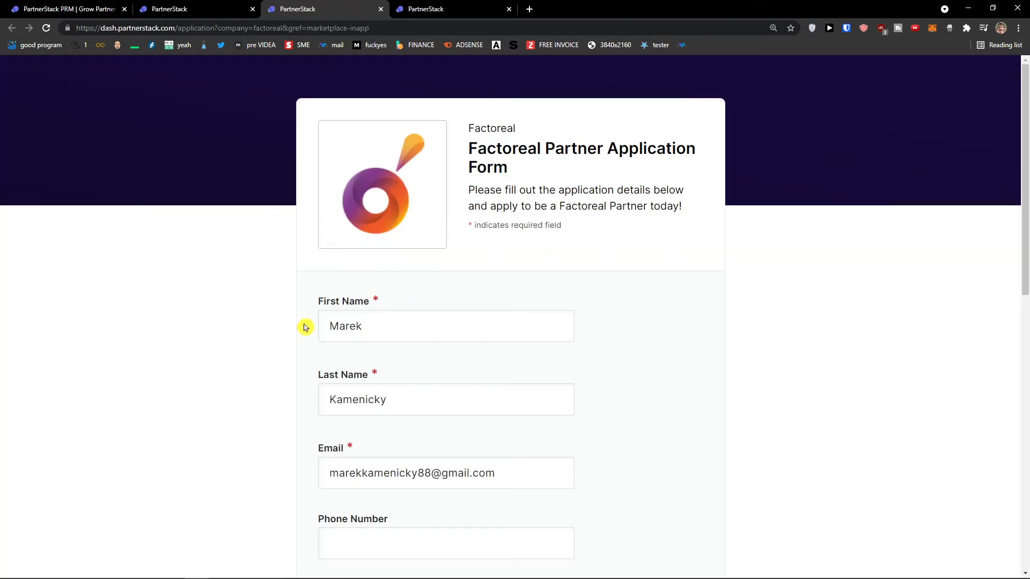
pyautogui.scroll(-5, 306, 322)
# - Start the Webflow affiliate application, then return to the Marketplace program list
pyautogui.click(214, 9)
pyautogui.scroll(5, 311, 202)
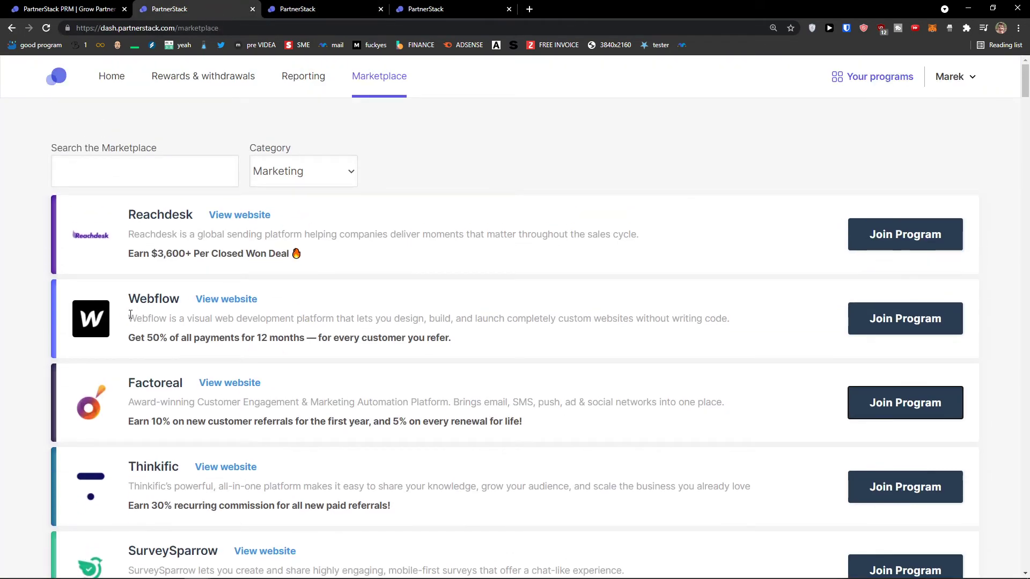
pyautogui.click(929, 315)
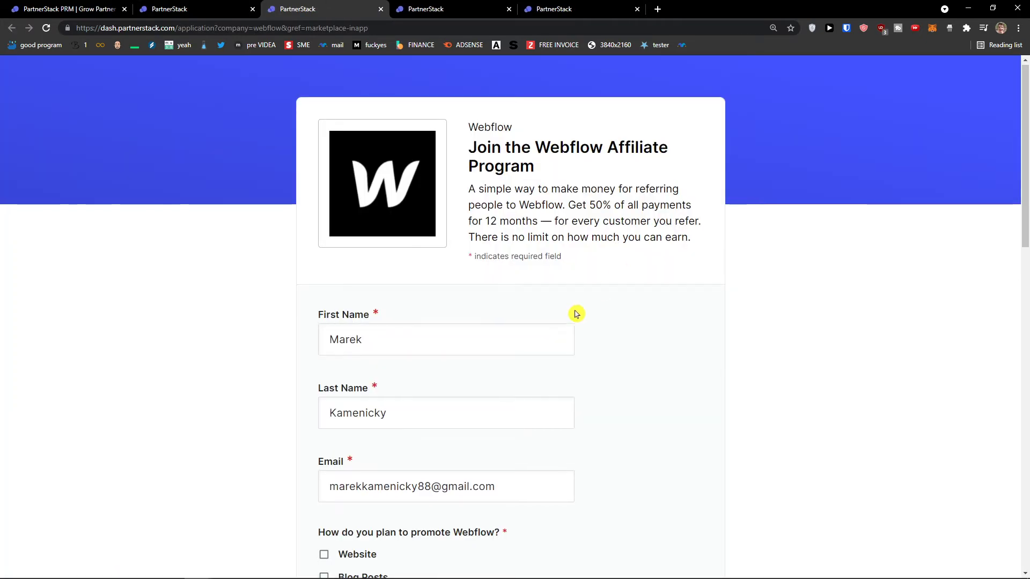
pyautogui.scroll(-5, 576, 313)
pyautogui.scroll(-4, 577, 313)
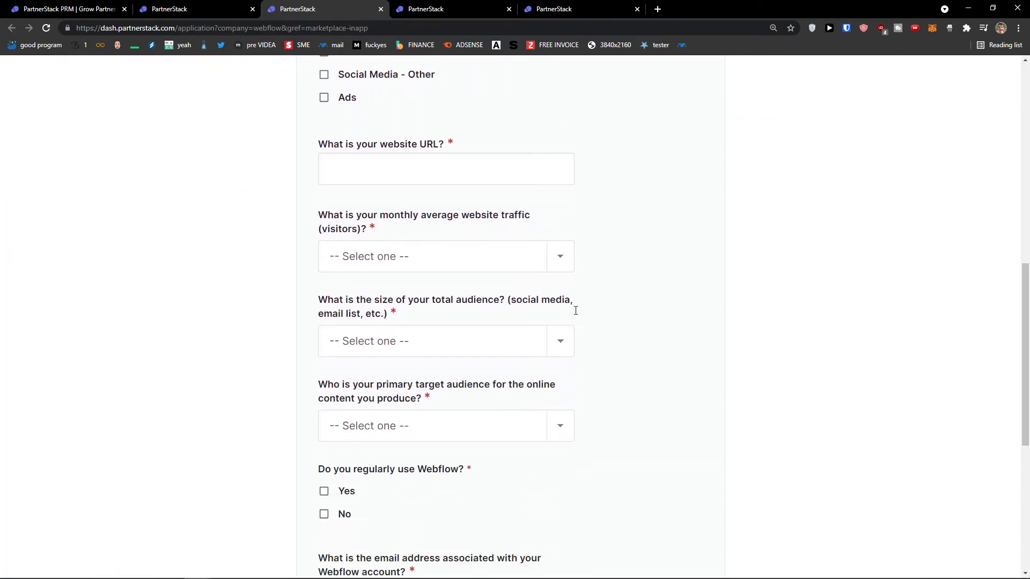
pyautogui.click(231, 5)
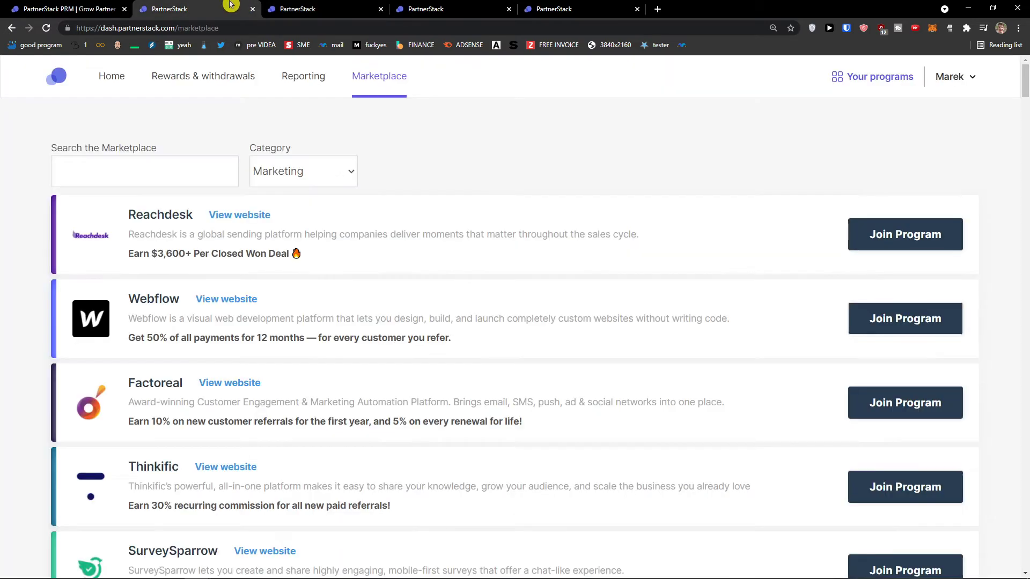
pyautogui.click(293, 165)
pyautogui.click(302, 207)
pyautogui.click(303, 171)
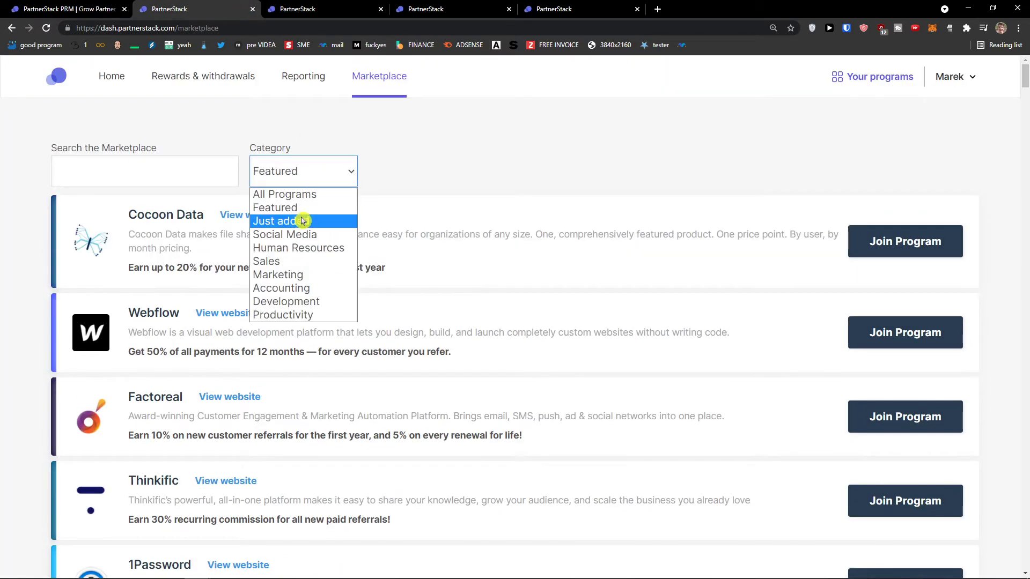
pyautogui.click(302, 221)
pyautogui.scroll(-1, 290, 249)
pyautogui.scroll(-1, 282, 269)
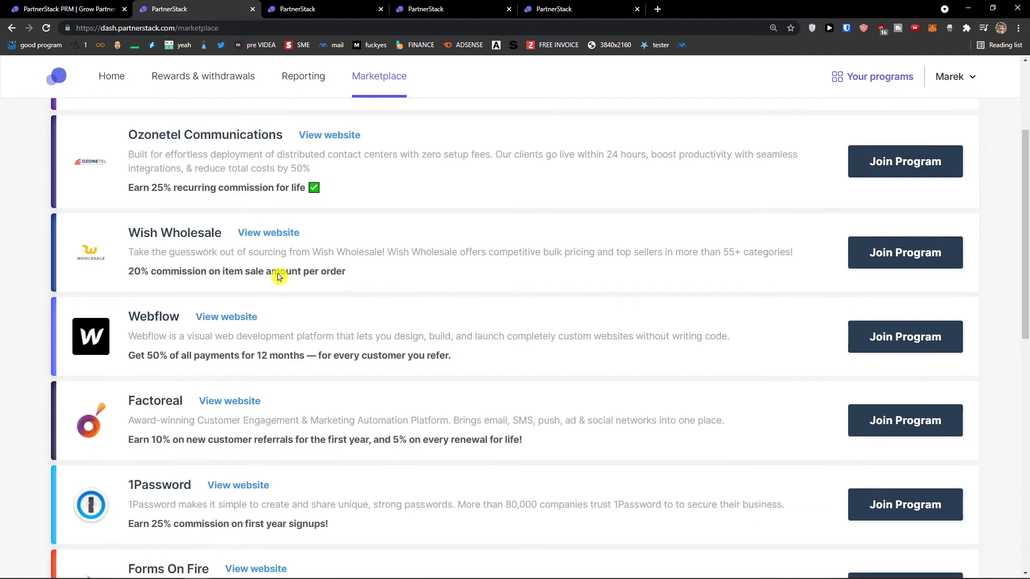
pyautogui.scroll(-2, 277, 274)
pyautogui.scroll(-1, 277, 276)
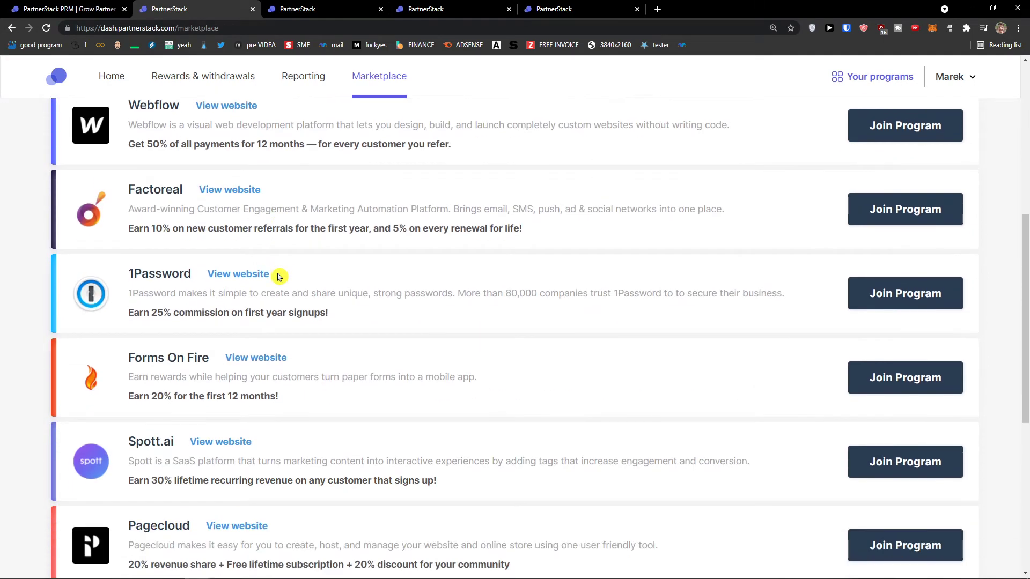
pyautogui.scroll(-1, 278, 277)
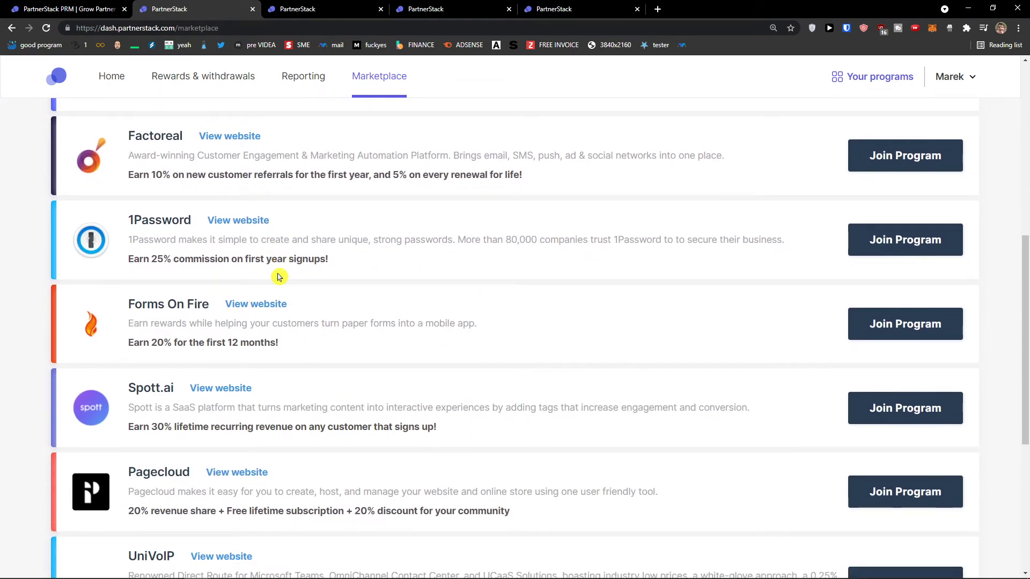
pyautogui.scroll(-2, 278, 277)
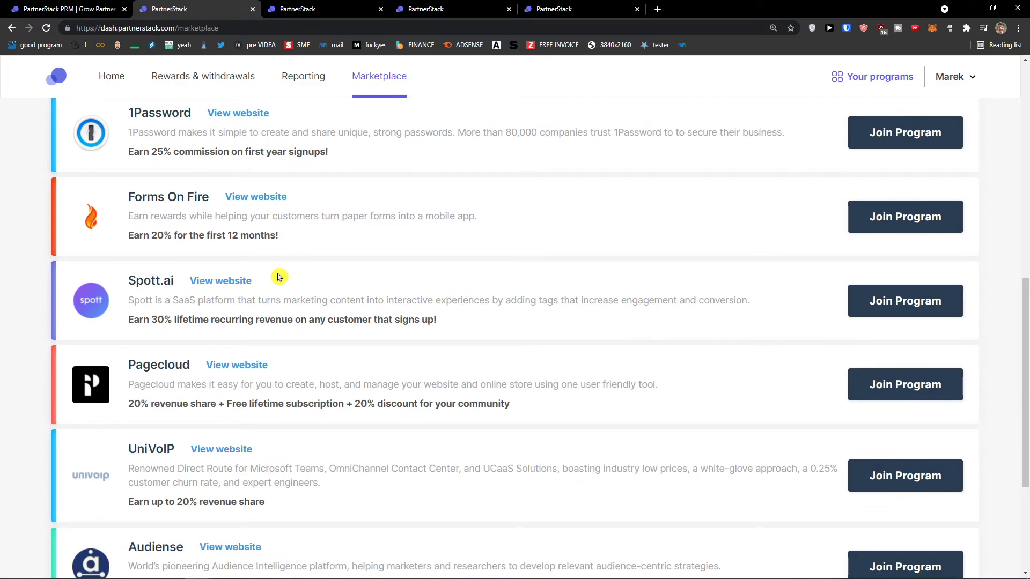
pyautogui.scroll(-3, 280, 274)
pyautogui.scroll(-2, 282, 272)
pyautogui.scroll(1, 282, 270)
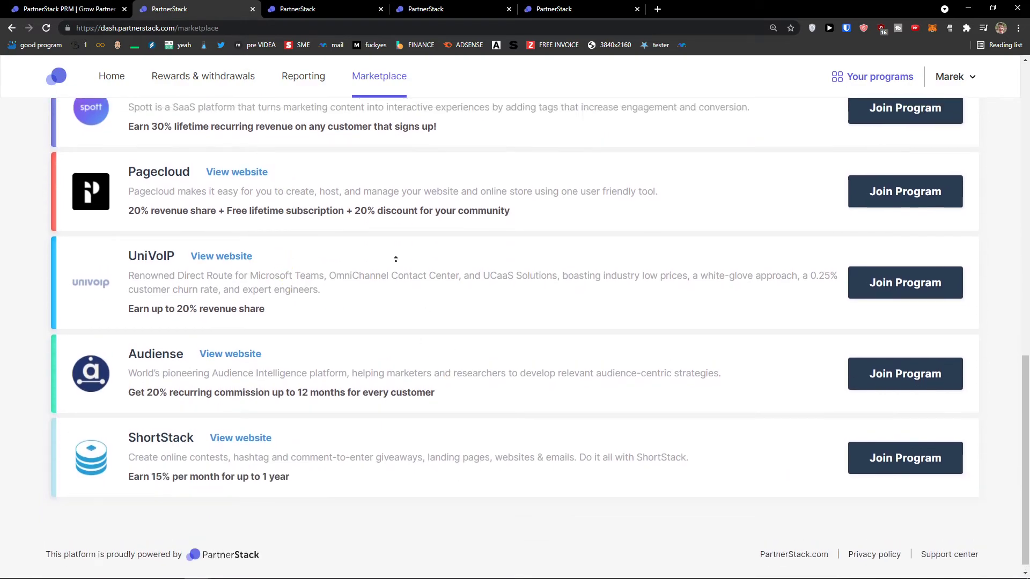
pyautogui.scroll(14, 302, 230)
pyautogui.scroll(-2, 318, 223)
pyautogui.scroll(-4, 335, 246)
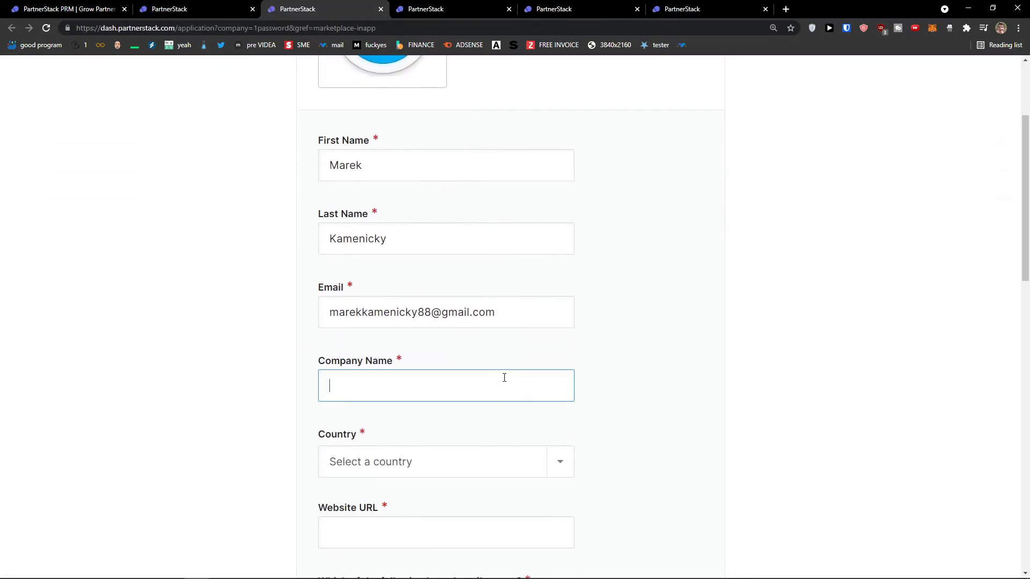
pyautogui.scroll(-3, 510, 374)
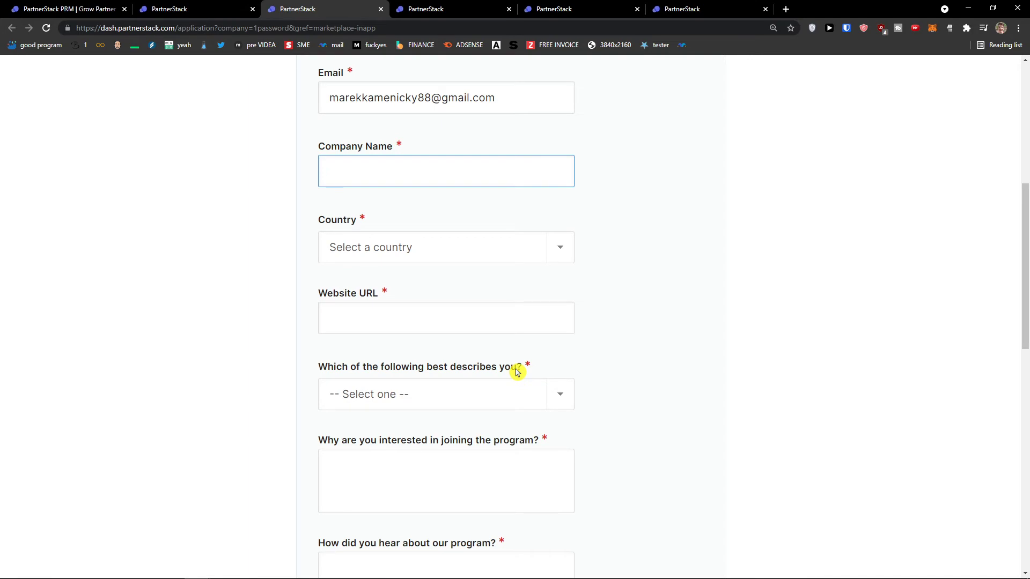
pyautogui.scroll(-2, 516, 371)
pyautogui.scroll(-2, 552, 377)
pyautogui.scroll(-2, 579, 384)
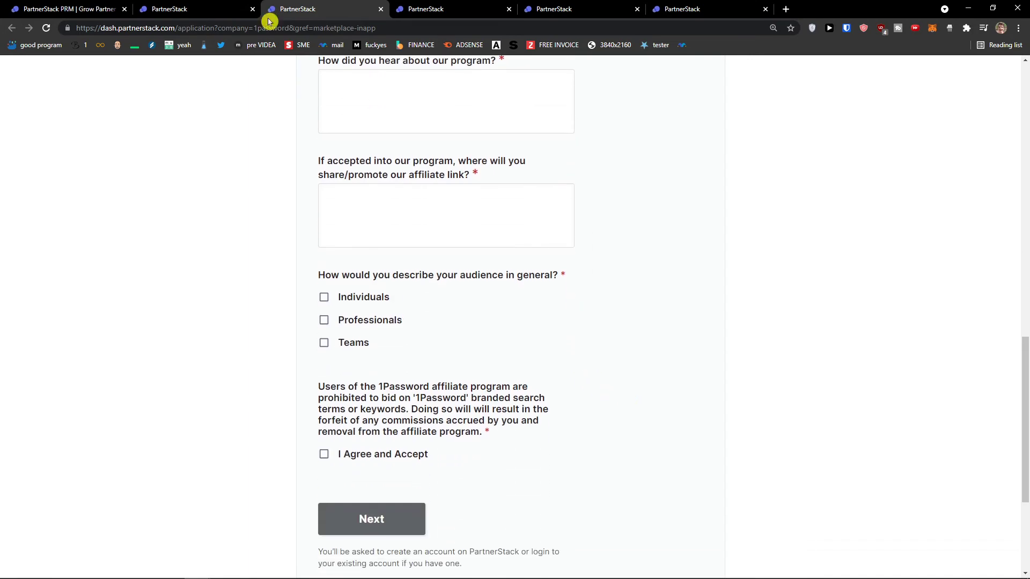
# - Switch to the main PartnerStack tab and go to the Home dashboard
pyautogui.click(180, 13)
pyautogui.click(111, 75)
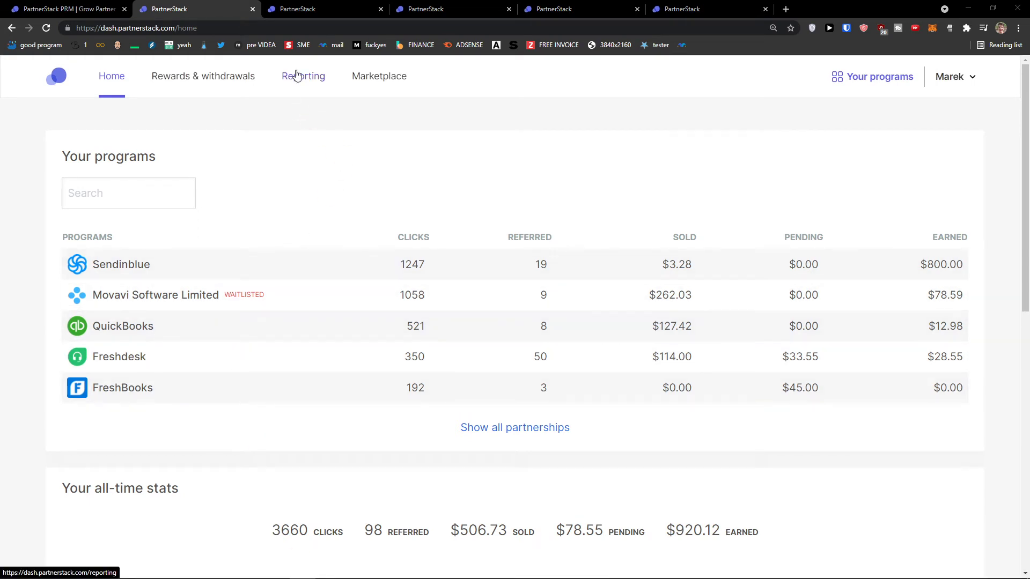
# - Open Reporting to see 66 unpaid signups, 15 paid customers and $905.08 in rewards
pyautogui.click(297, 75)
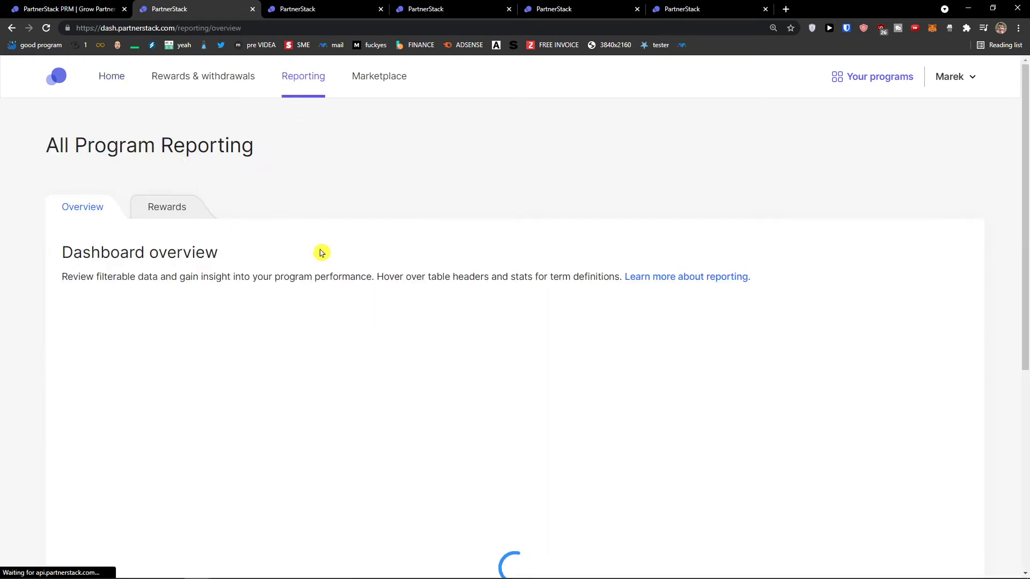
pyautogui.scroll(-2, 276, 220)
pyautogui.scroll(-1, 274, 221)
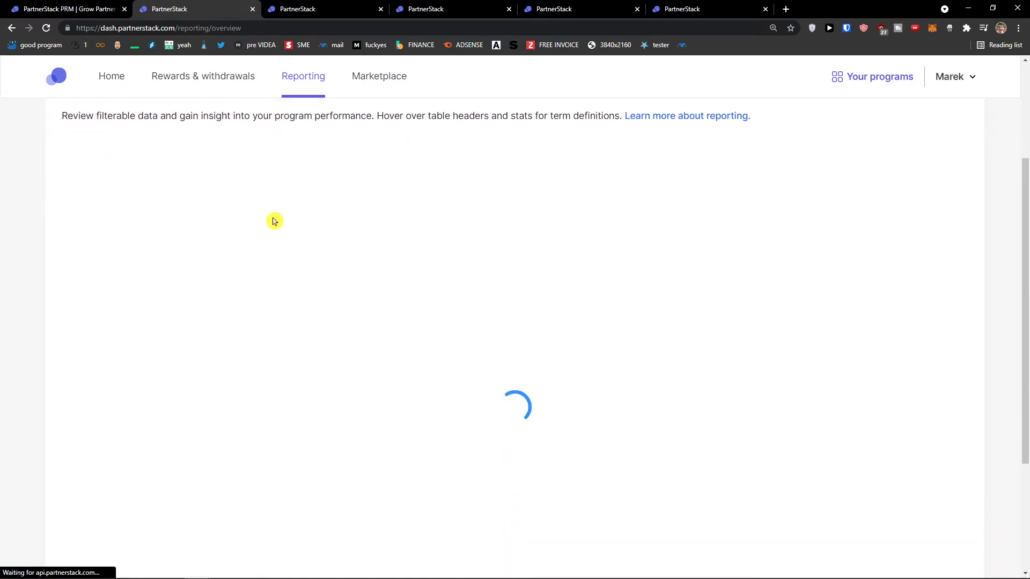
pyautogui.scroll(2, 274, 221)
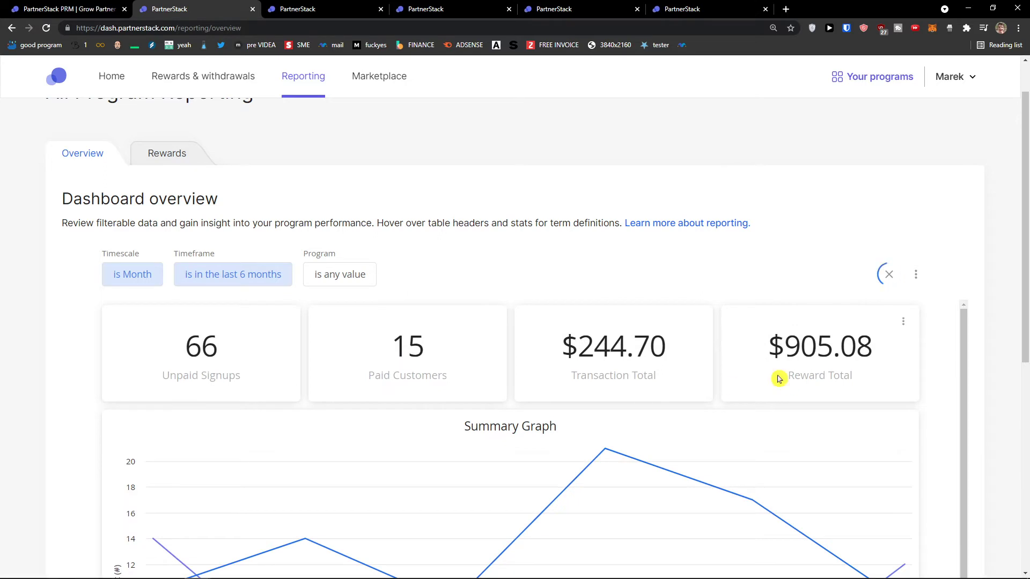
pyautogui.scroll(1, 209, 485)
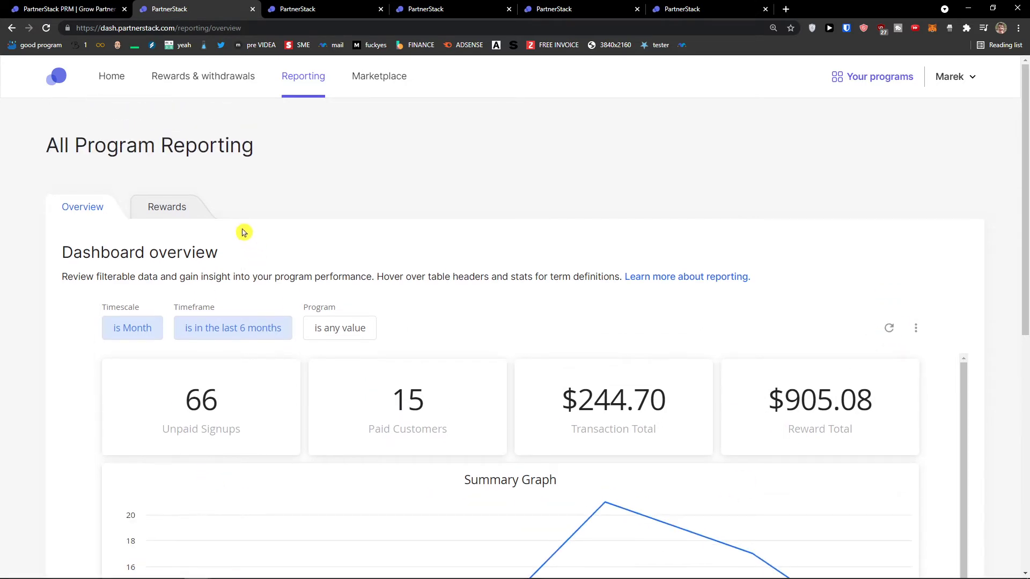
# - Review the Withdrawals history: $56.53 available and three received PayPal withdrawals
pyautogui.click(225, 87)
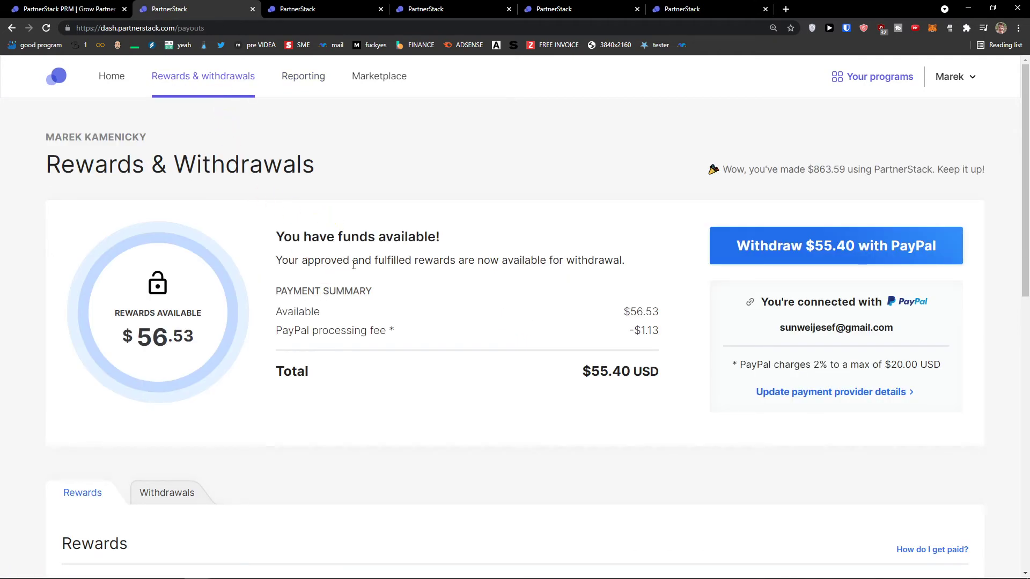
pyautogui.scroll(-1, 325, 258)
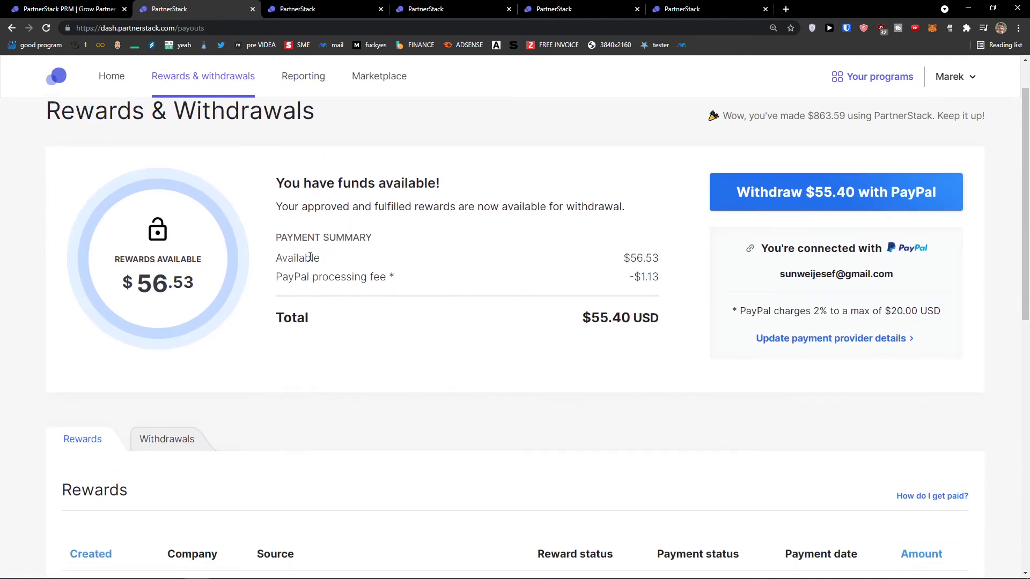
pyautogui.scroll(1, 795, 274)
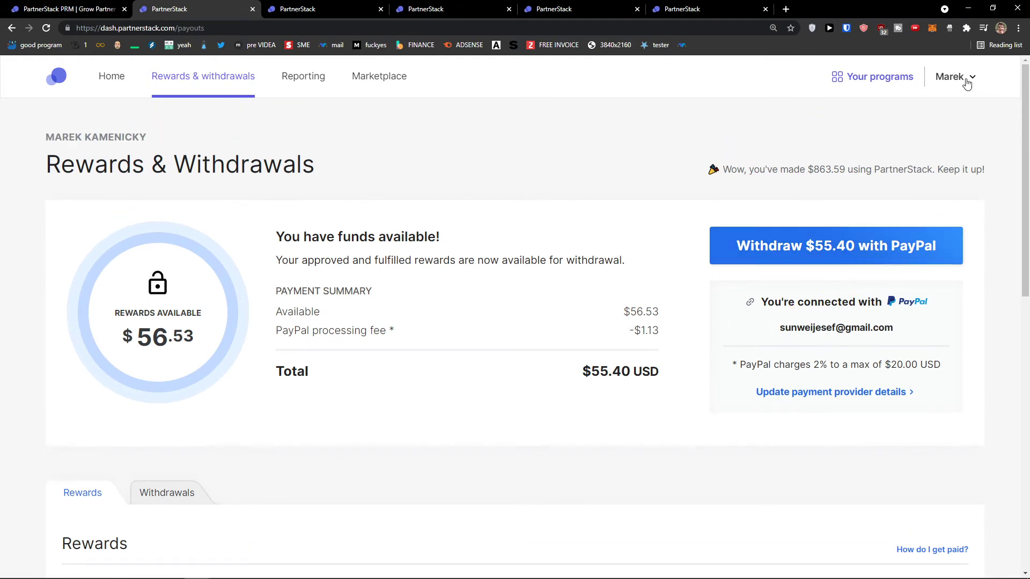
pyautogui.click(191, 493)
pyautogui.scroll(-3, 309, 417)
pyautogui.scroll(-1, 308, 418)
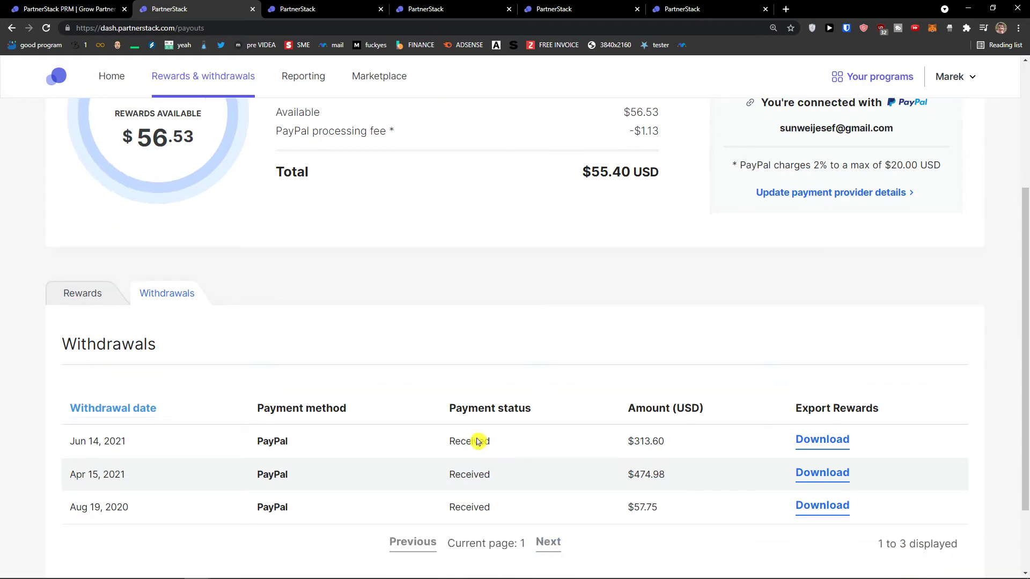
pyautogui.scroll(-2, 476, 439)
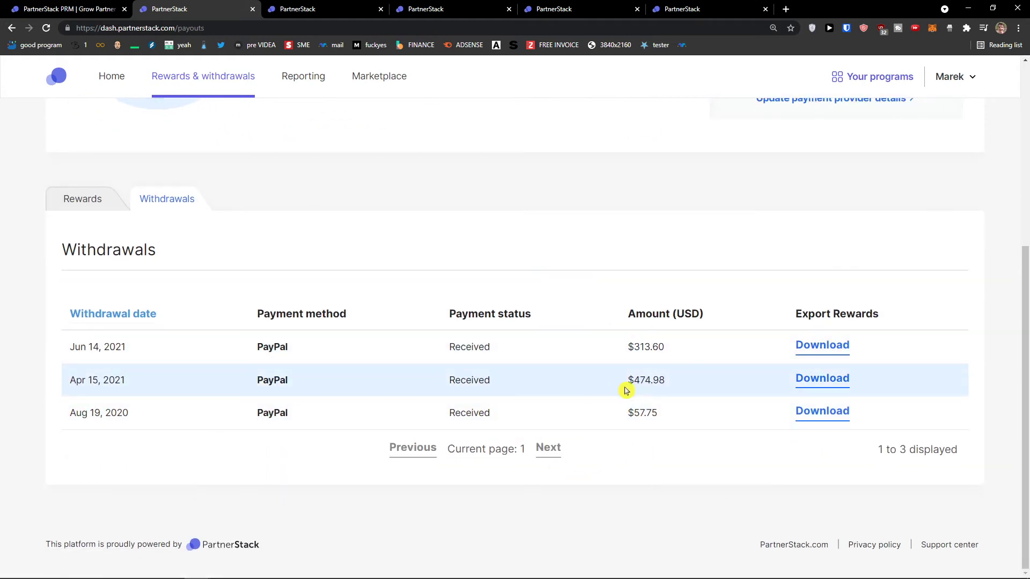
pyautogui.scroll(4, 614, 370)
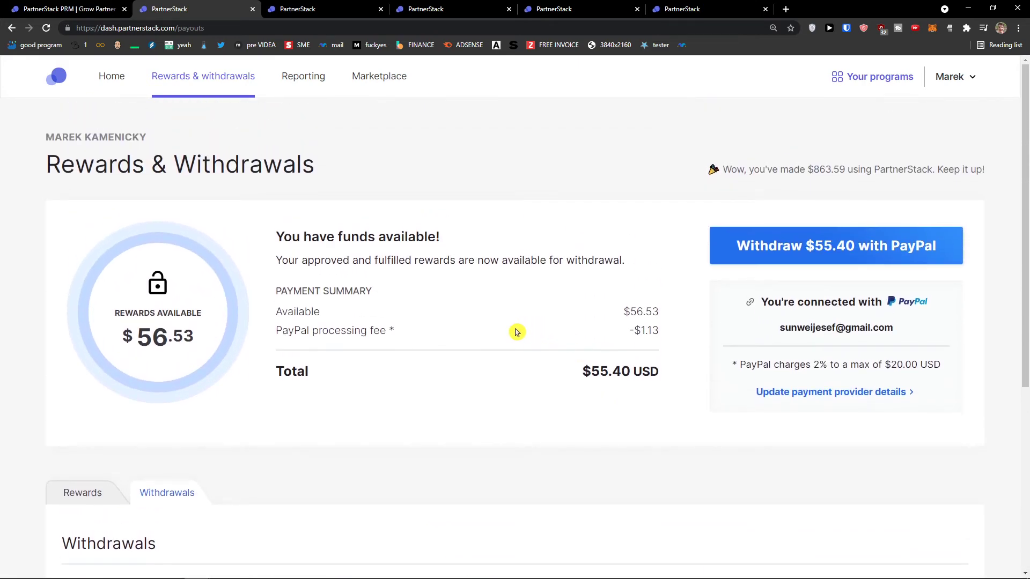
pyautogui.click(951, 77)
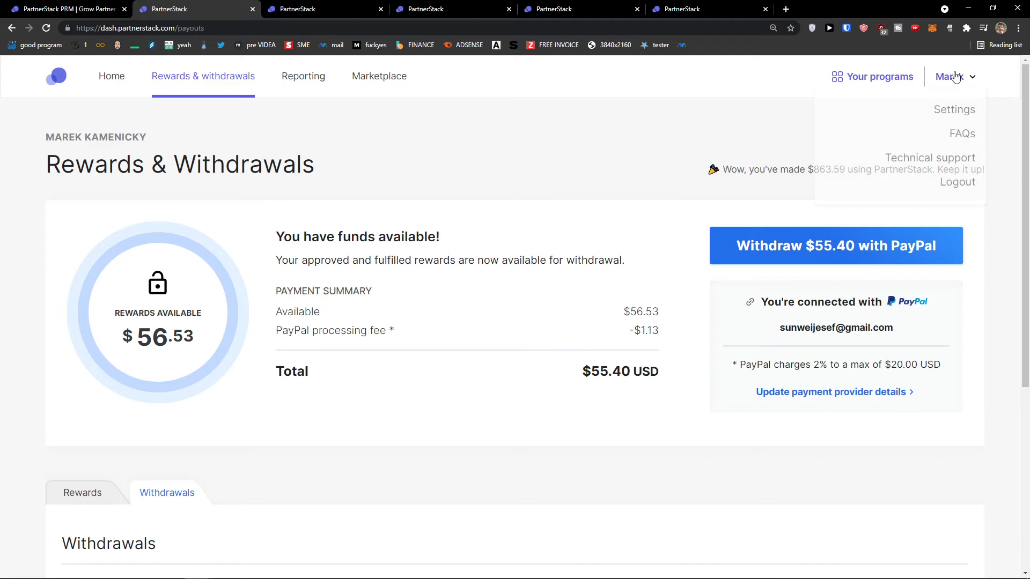
# - View the Profile and Notifications settings tabs, then go back to the Marketplace
pyautogui.click(947, 109)
pyautogui.scroll(-2, 329, 202)
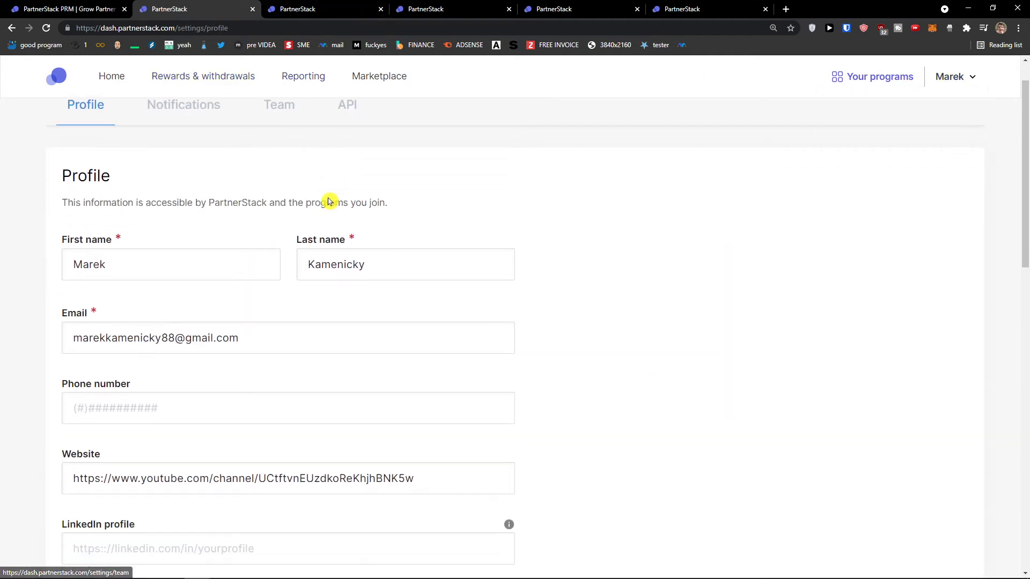
pyautogui.scroll(-1, 319, 199)
pyautogui.scroll(-1, 317, 198)
pyautogui.scroll(-1, 317, 198)
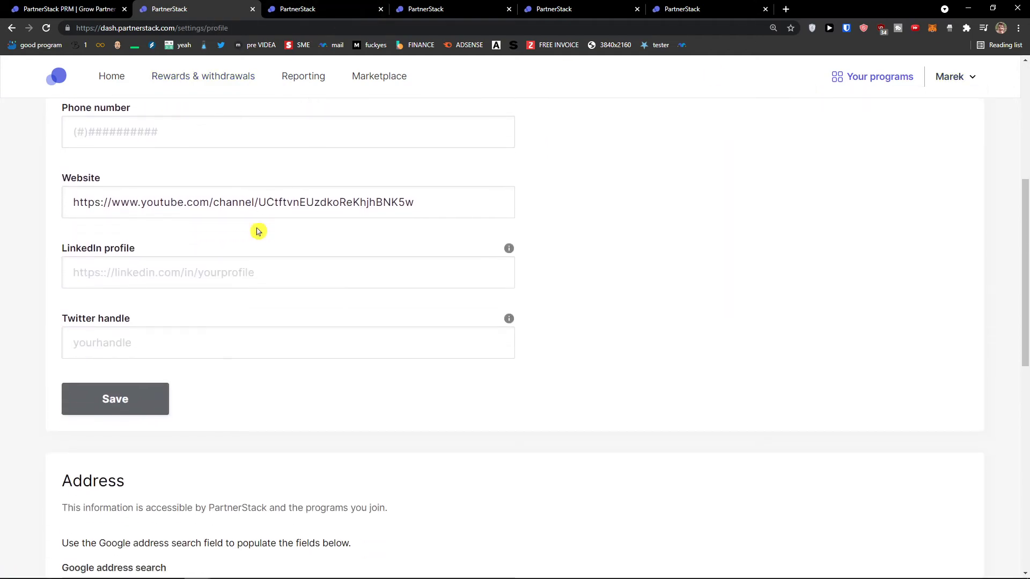
pyautogui.scroll(-1, 258, 230)
pyautogui.scroll(-1, 274, 234)
pyautogui.scroll(-2, 271, 230)
pyautogui.scroll(-4, 272, 226)
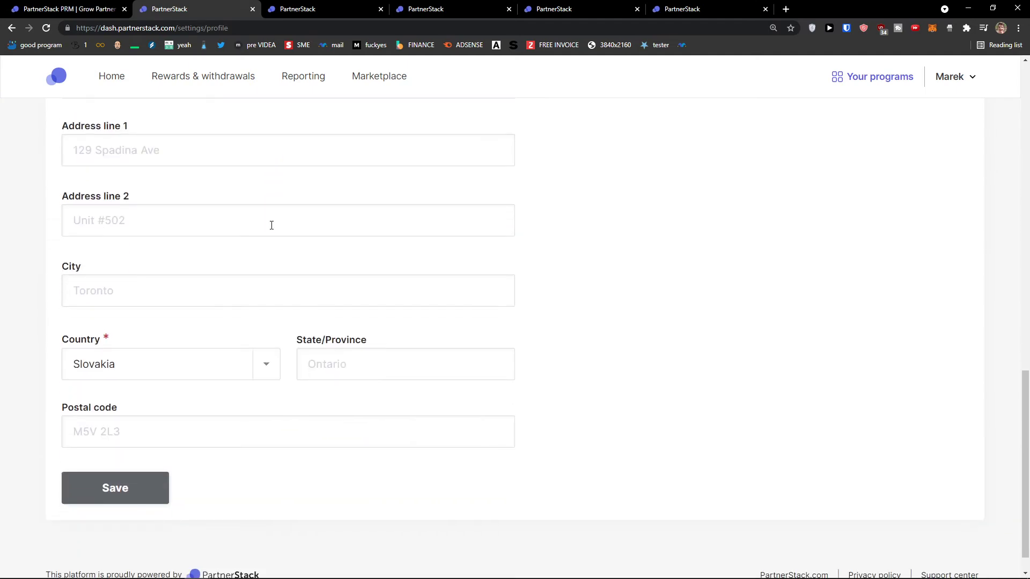
pyautogui.scroll(4, 297, 253)
pyautogui.scroll(4, 300, 255)
pyautogui.scroll(3, 282, 242)
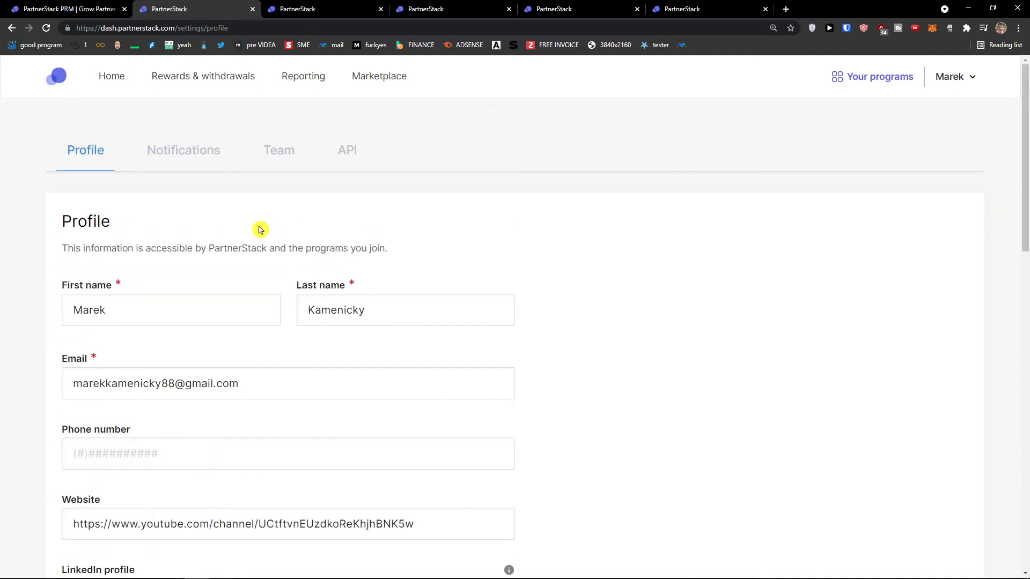
pyautogui.click(185, 166)
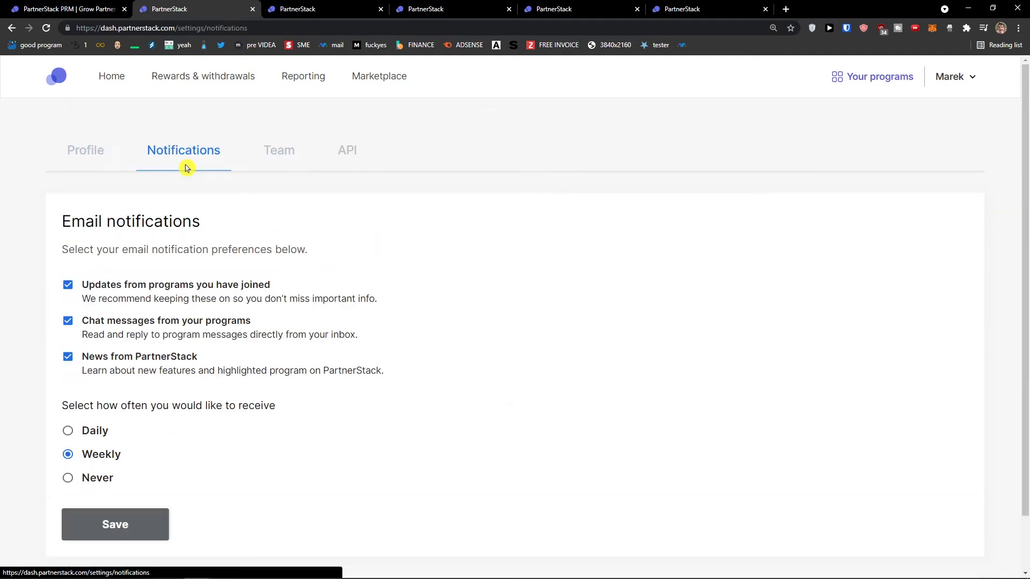
pyautogui.click(88, 166)
pyautogui.scroll(-2, 208, 224)
pyautogui.scroll(-2, 209, 224)
pyautogui.scroll(-1, 211, 220)
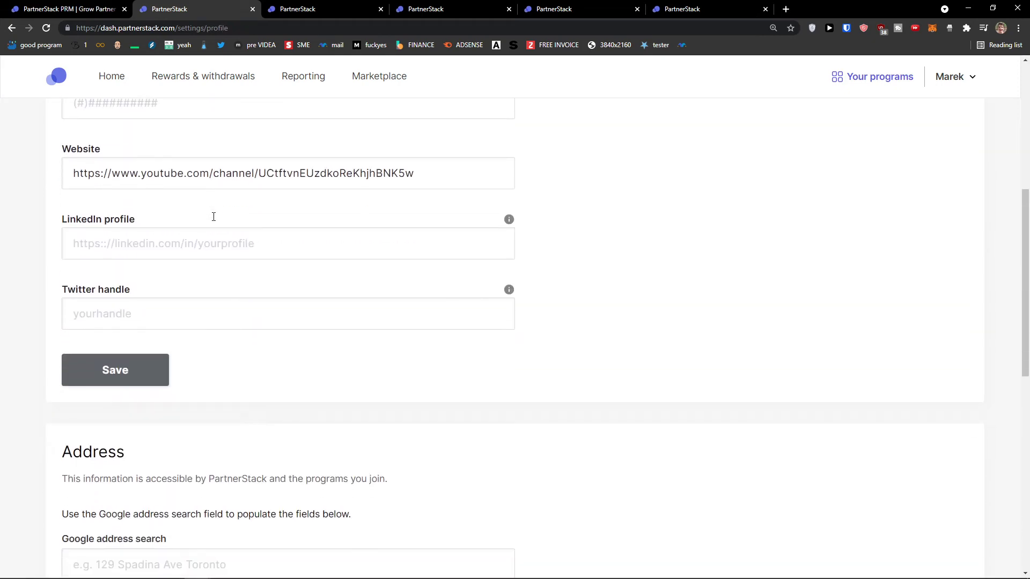
pyautogui.scroll(-1, 212, 218)
pyautogui.scroll(1, 361, 258)
pyautogui.scroll(2, 362, 259)
pyautogui.scroll(3, 351, 246)
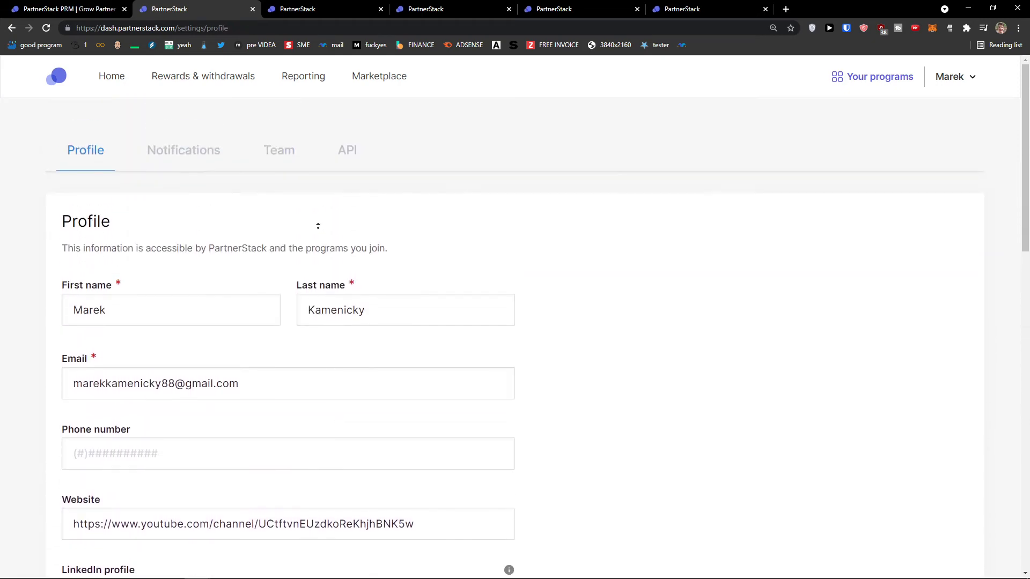
pyautogui.click(362, 81)
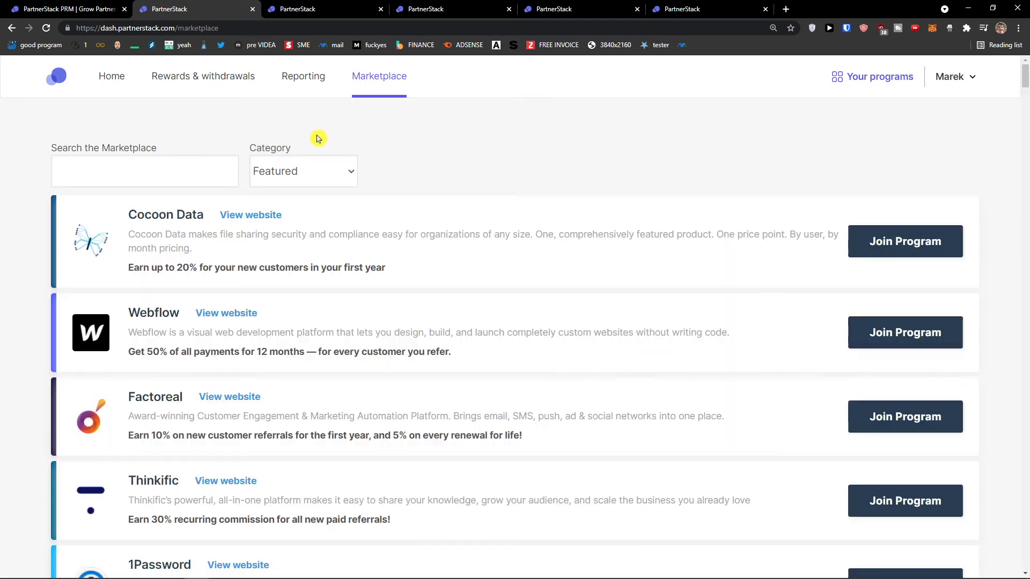
pyautogui.middleClick(400, 226)
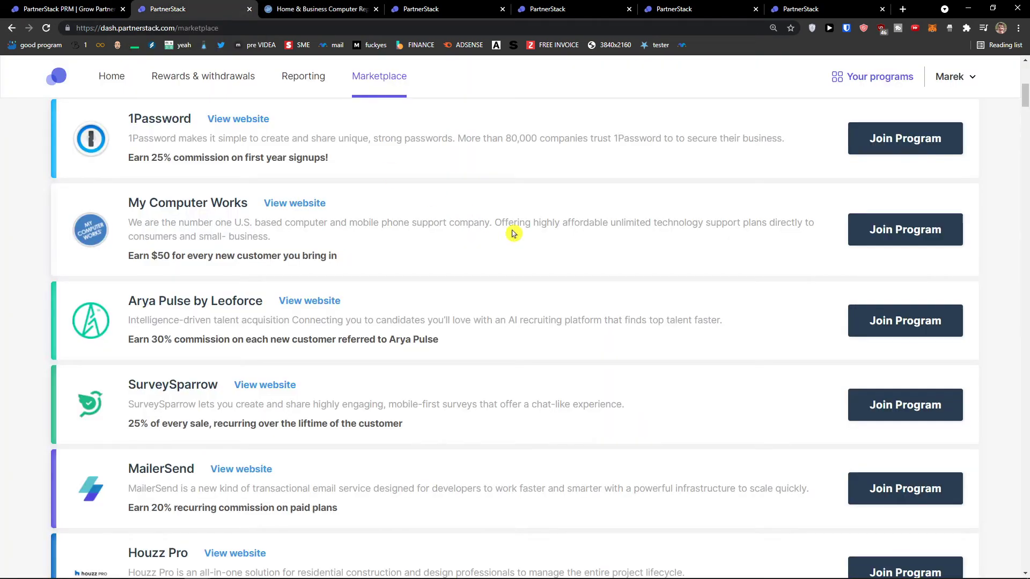
pyautogui.scroll(-1, 515, 267)
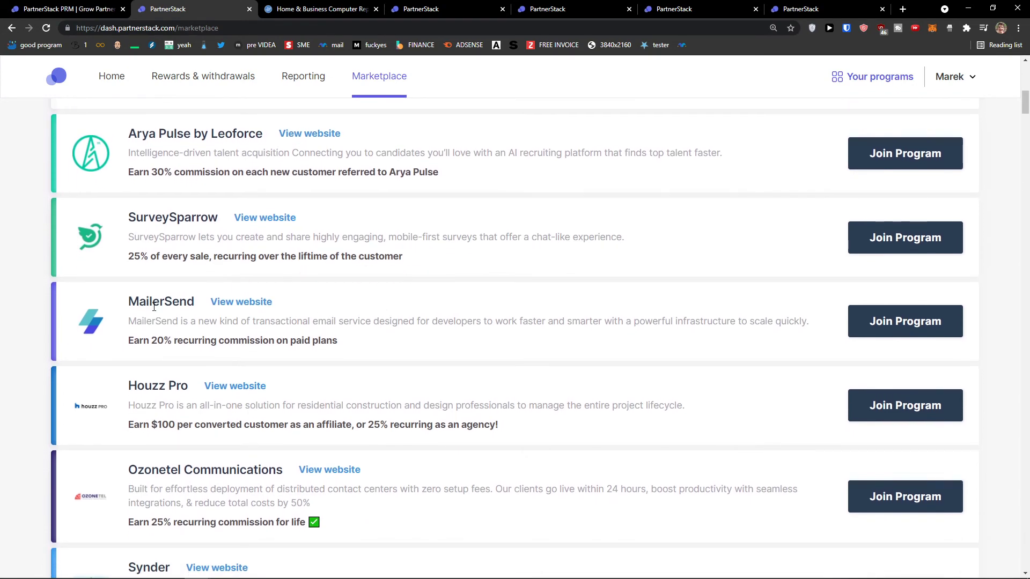
pyautogui.doubleClick(191, 299)
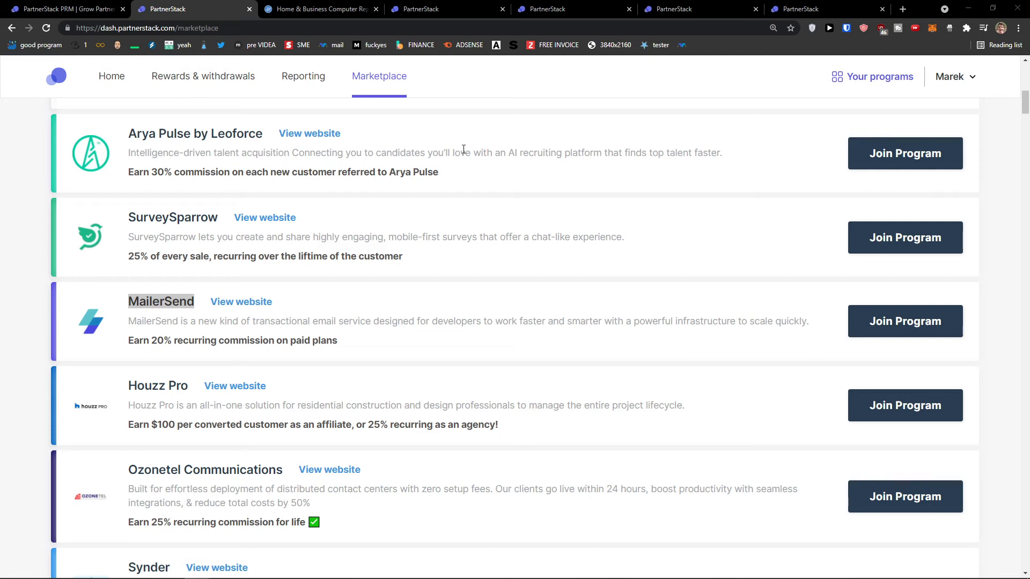
pyautogui.scroll(-1, 450, 185)
pyautogui.click(482, 232)
pyautogui.scroll(-1, 466, 253)
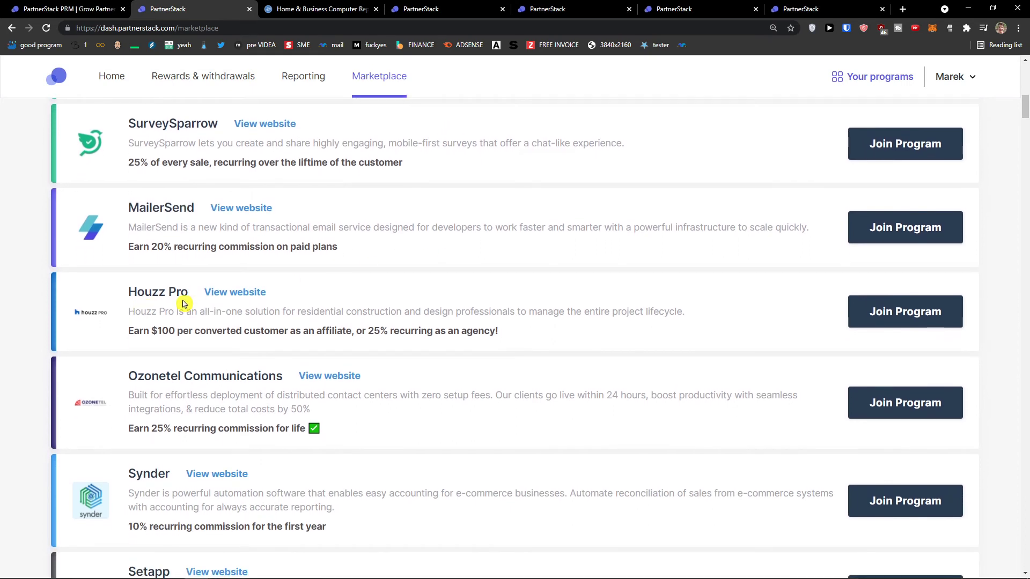
pyautogui.scroll(-1, 162, 299)
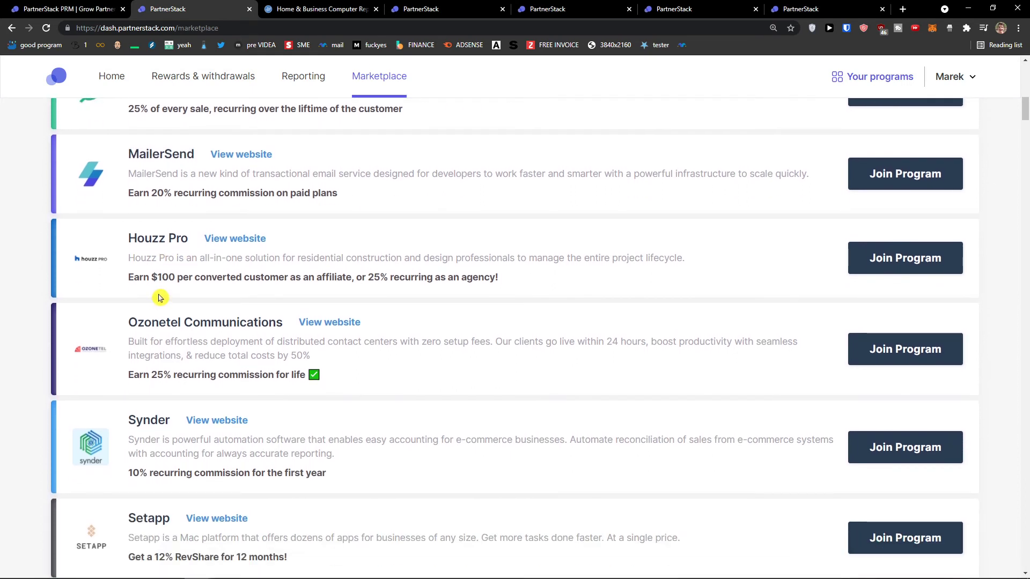
pyautogui.scroll(-1, 187, 284)
pyautogui.scroll(-1, 202, 316)
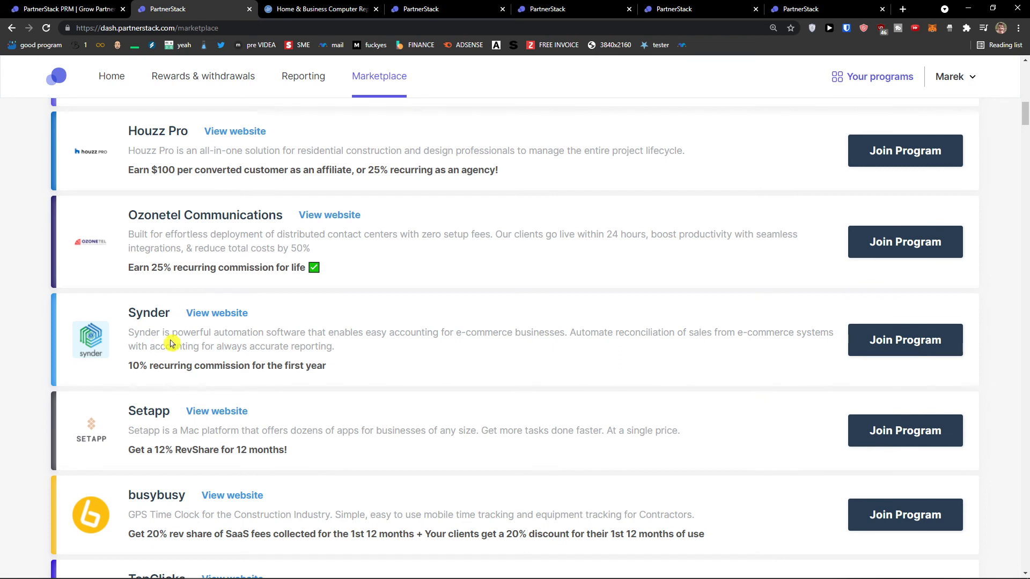
pyautogui.scroll(-2, 171, 343)
pyautogui.moveTo(136, 343); pyautogui.dragTo(246, 343)
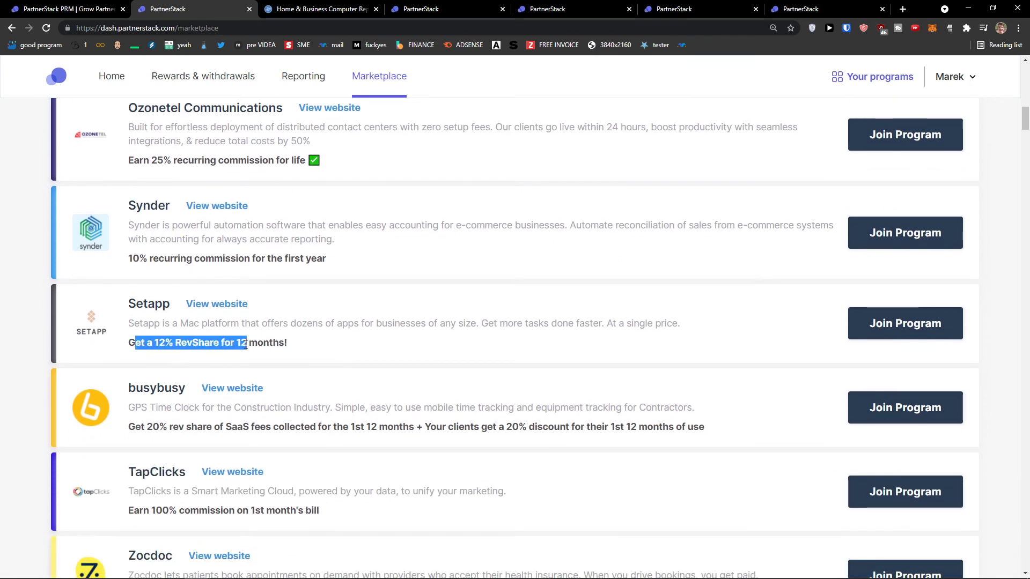
pyautogui.click(241, 342)
pyautogui.scroll(-1, 205, 344)
pyautogui.scroll(-1, 173, 354)
pyautogui.moveTo(128, 319); pyautogui.dragTo(140, 322)
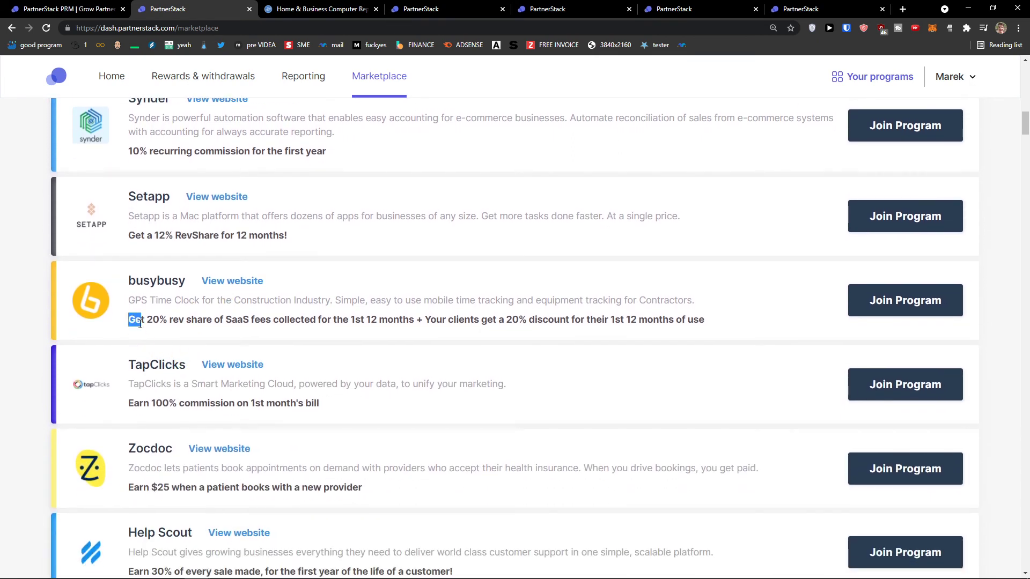
pyautogui.scroll(-1, 172, 370)
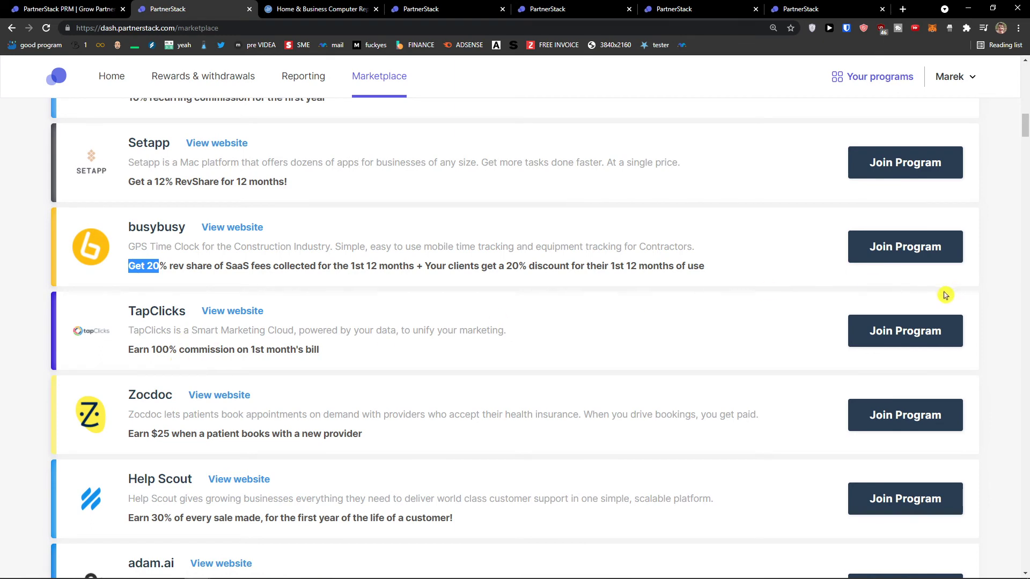
pyautogui.click(907, 333)
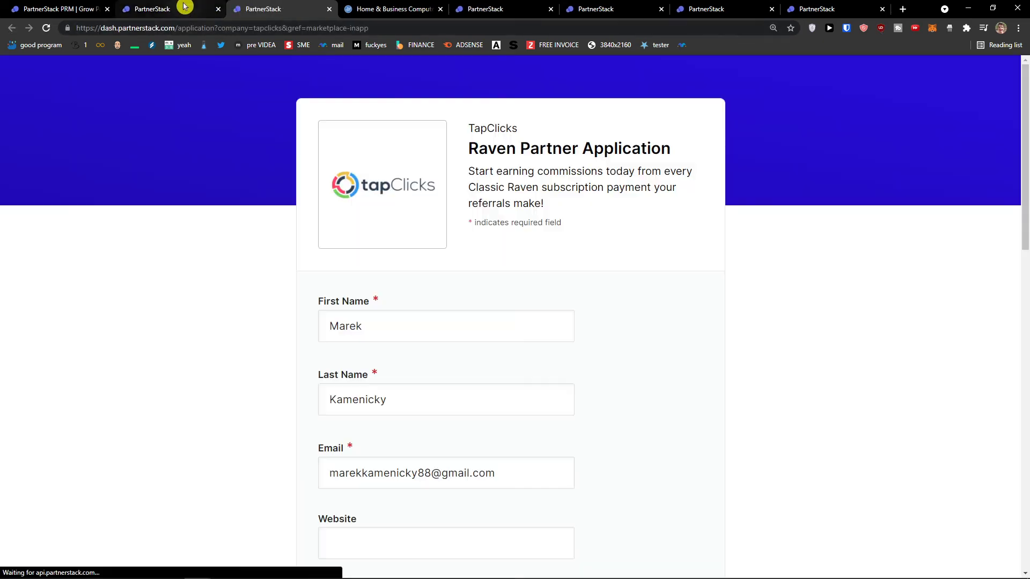
pyautogui.scroll(-2, 292, 191)
pyautogui.scroll(-2, 288, 196)
pyautogui.scroll(-2, 285, 195)
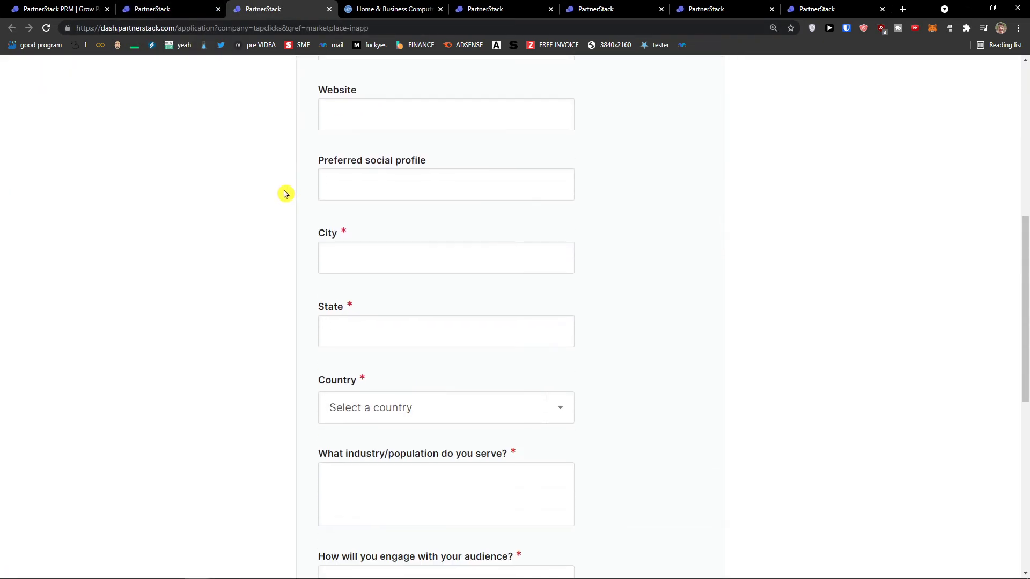
# - Return from the TapClicks application to the Marketplace programs list, showing Cocoon Data, Webflow, Factoreal and Thinkific
pyautogui.click(169, 9)
pyautogui.scroll(-2, 326, 213)
pyautogui.scroll(-1, 326, 213)
pyautogui.scroll(-1, 326, 212)
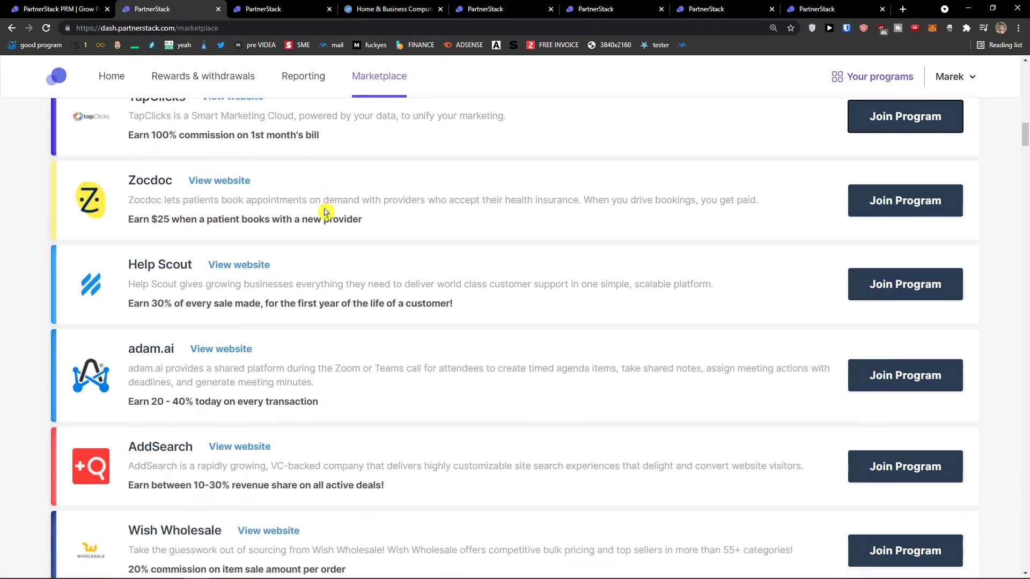
pyautogui.scroll(-1, 326, 213)
pyautogui.scroll(-1, 326, 212)
pyautogui.scroll(-1, 326, 212)
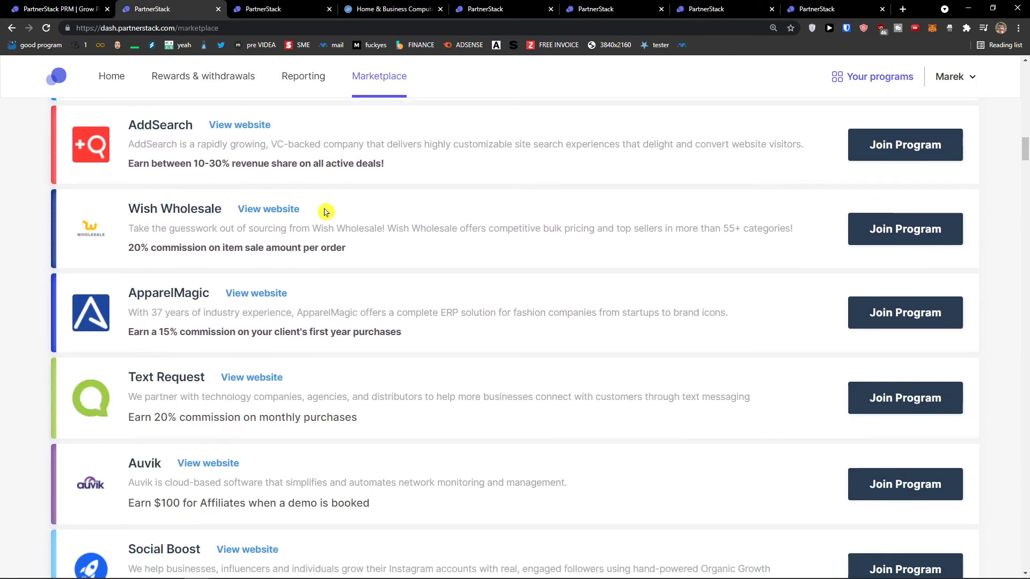
pyautogui.scroll(-1, 326, 212)
pyautogui.scroll(-1, 326, 212)
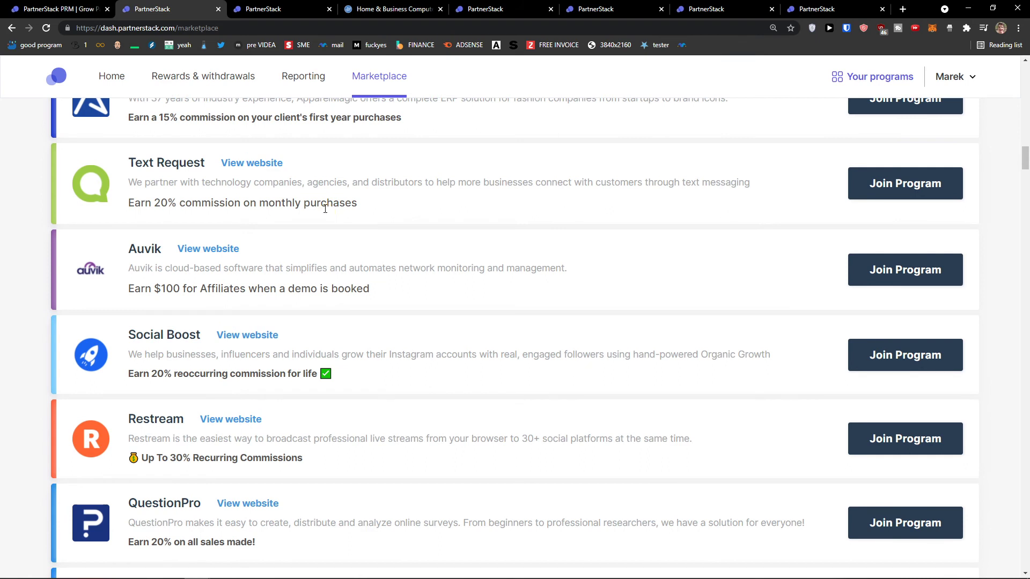
pyautogui.scroll(-1, 325, 208)
pyautogui.scroll(-1, 426, 319)
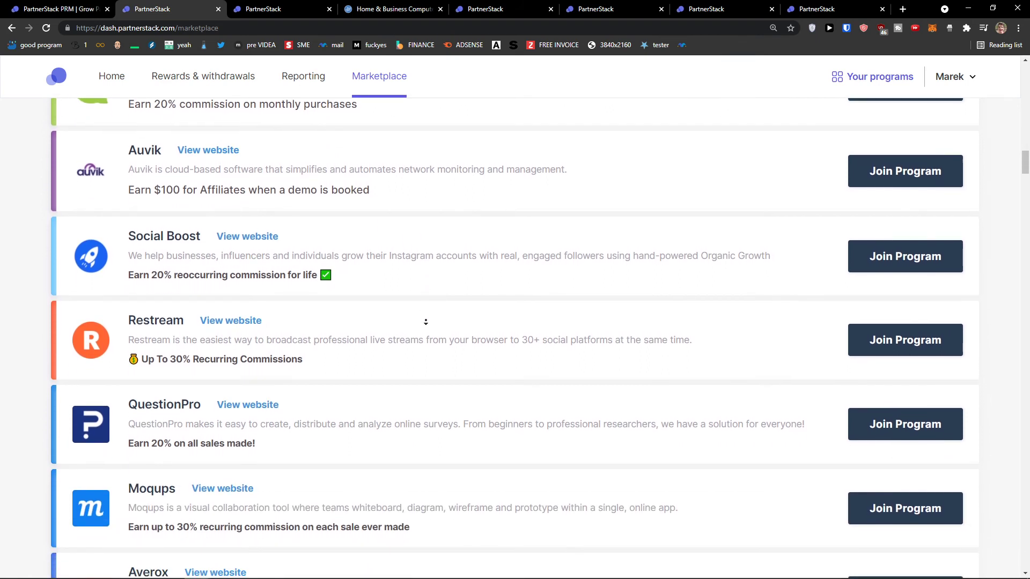
pyautogui.scroll(-1, 426, 322)
pyautogui.scroll(-1, 409, 320)
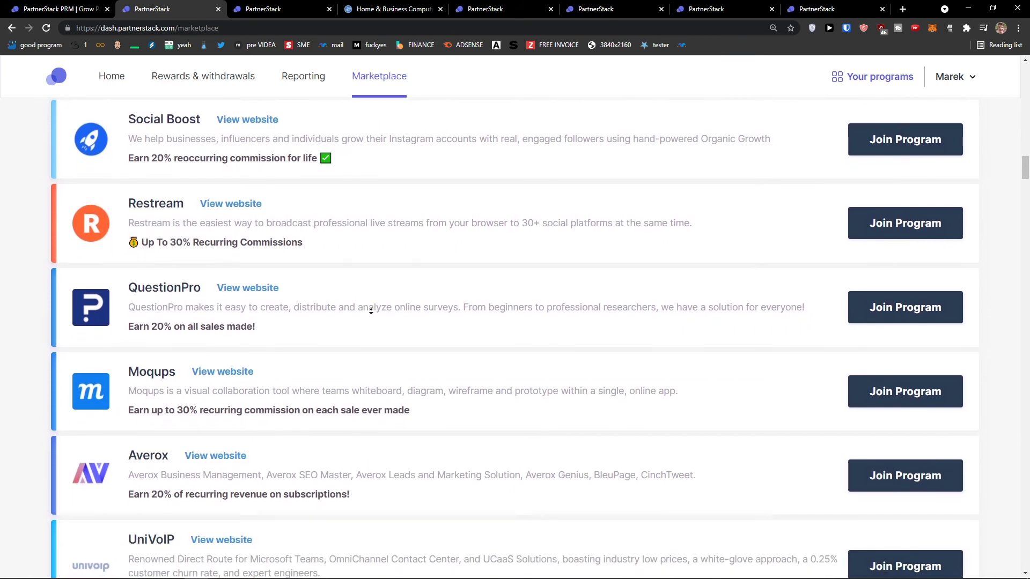
pyautogui.scroll(-1, 371, 313)
pyautogui.scroll(5, 373, 346)
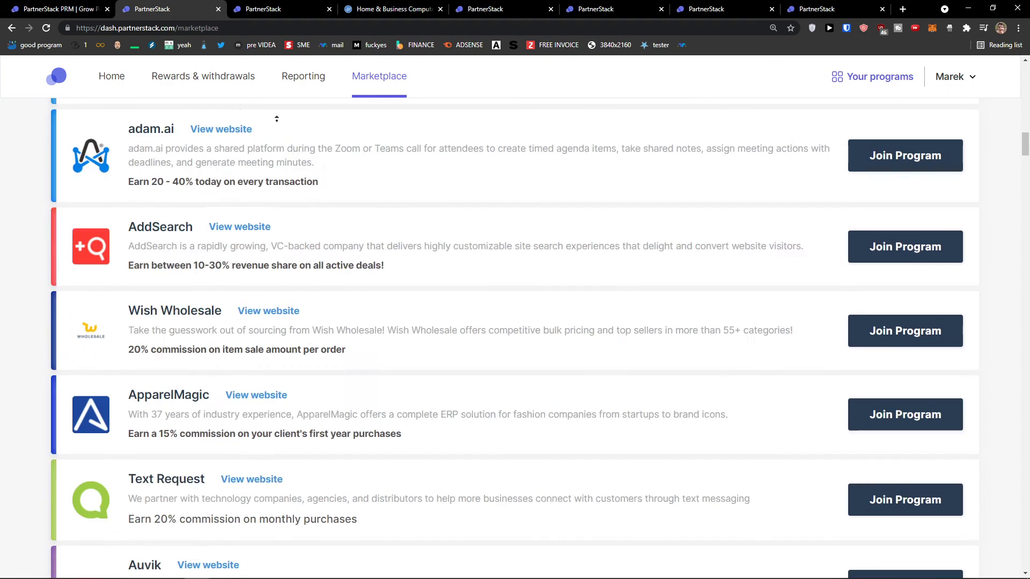
pyautogui.scroll(5, 276, 119)
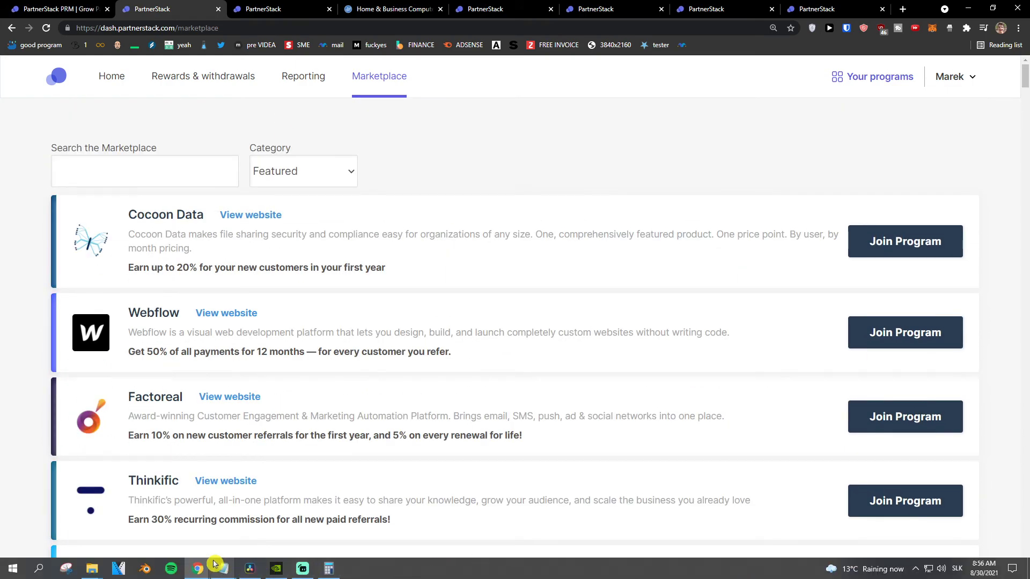
pyautogui.click(92, 568)
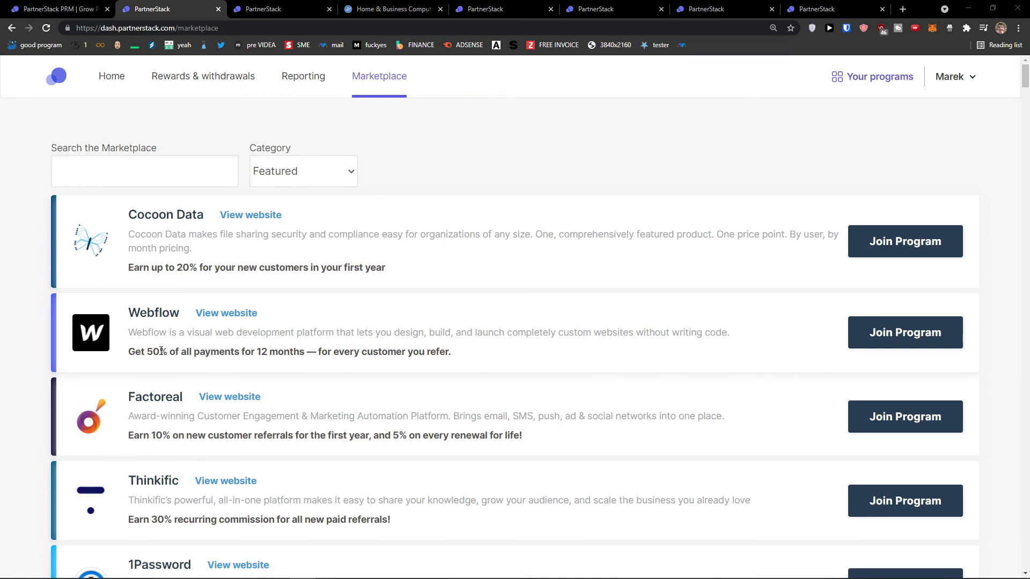
pyautogui.moveTo(161, 351); pyautogui.dragTo(300, 351)
pyautogui.click(300, 351)
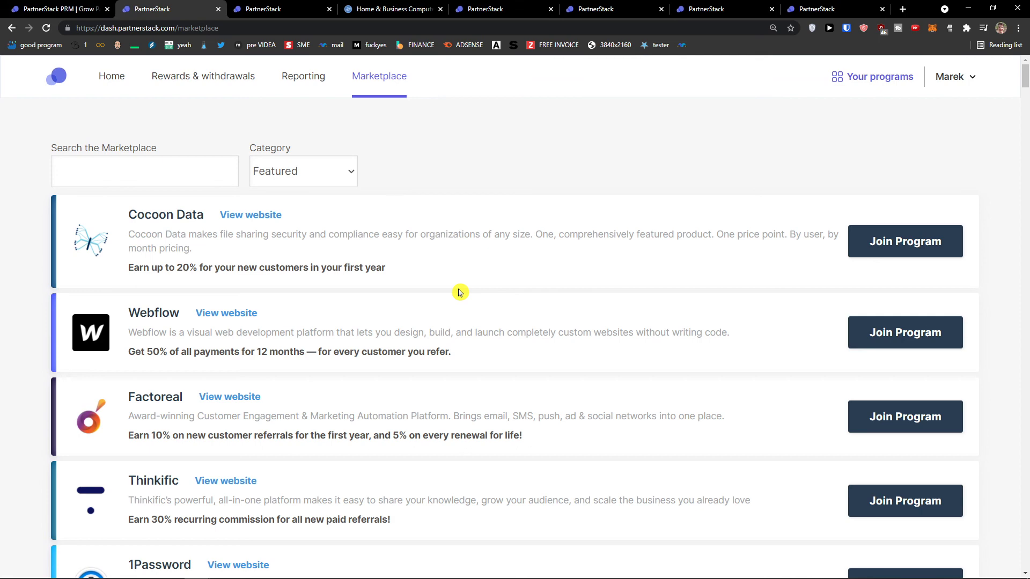
pyautogui.scroll(-3, 233, 321)
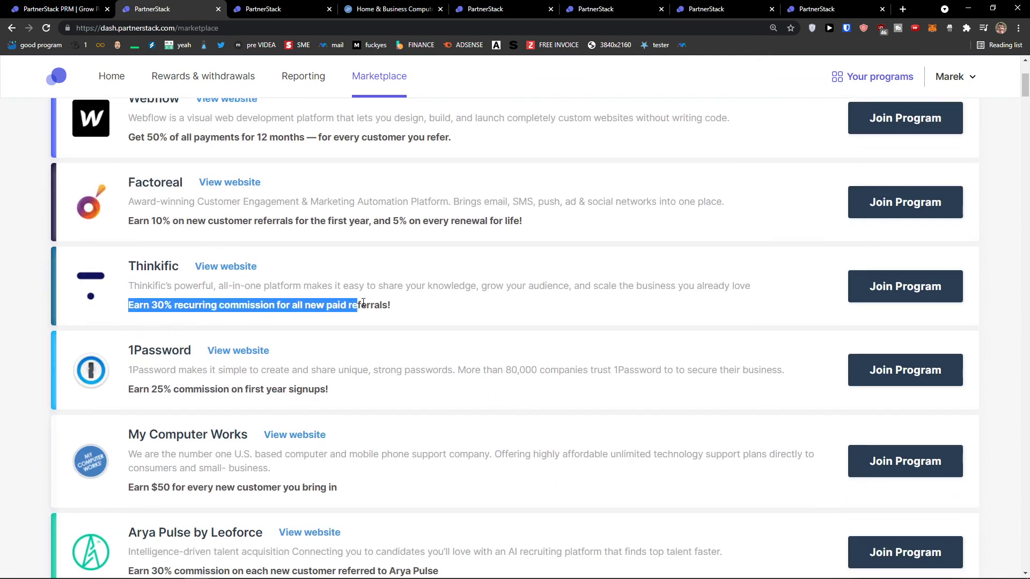
pyautogui.moveTo(143, 299); pyautogui.dragTo(398, 308)
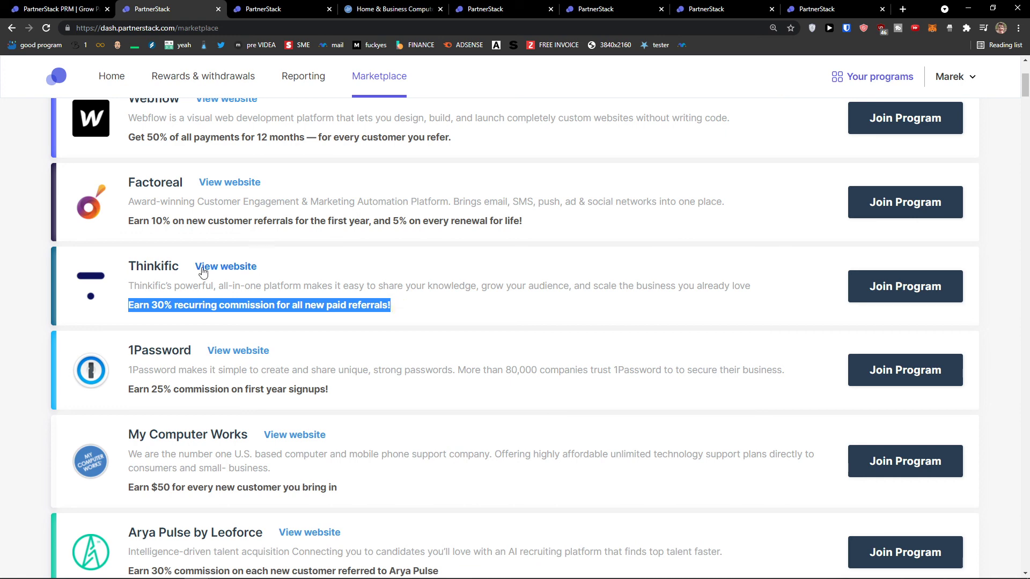
pyautogui.doubleClick(138, 267)
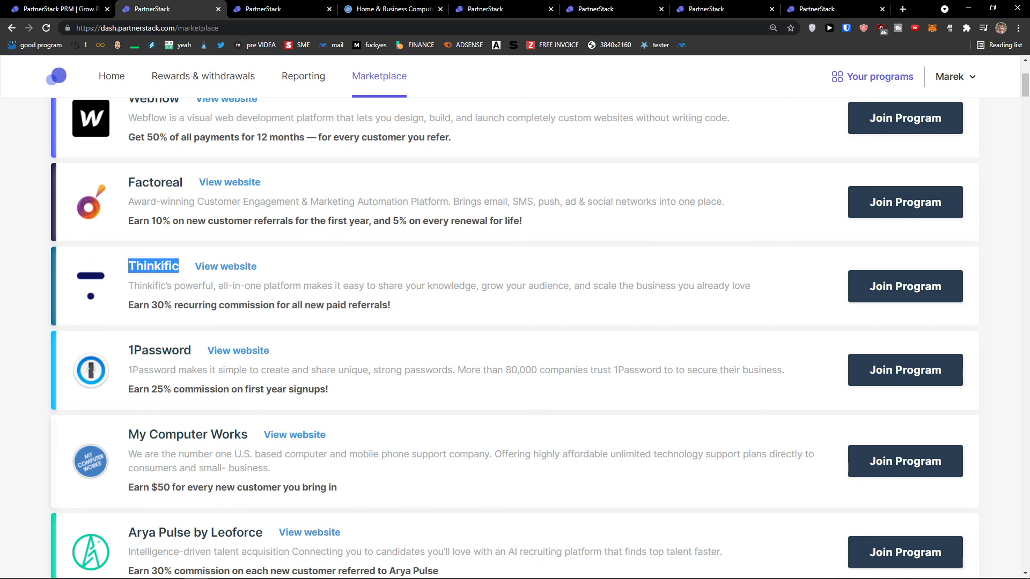
pyautogui.hotkey('alt', 'Tab')
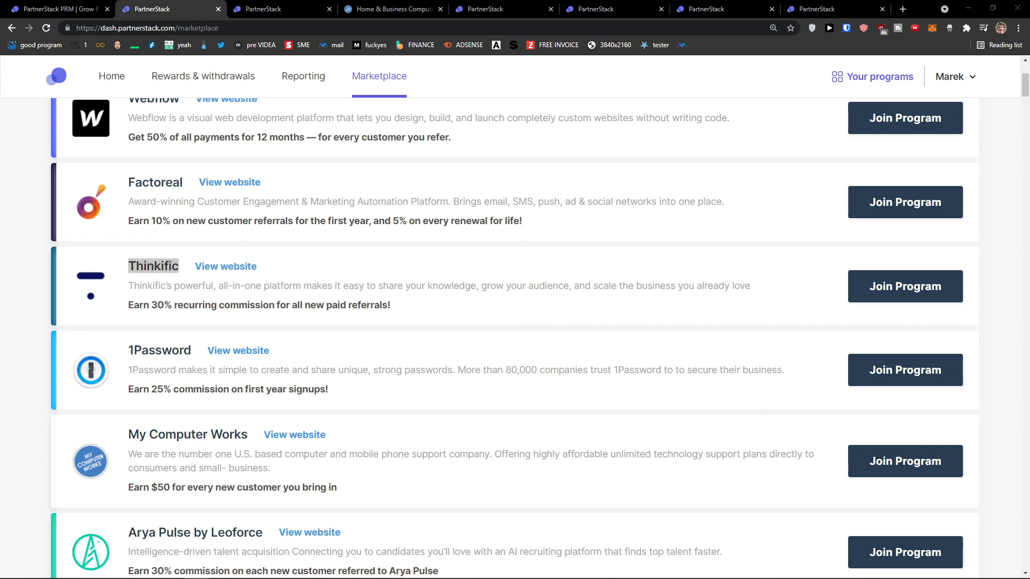
pyautogui.scroll(-1, 414, 260)
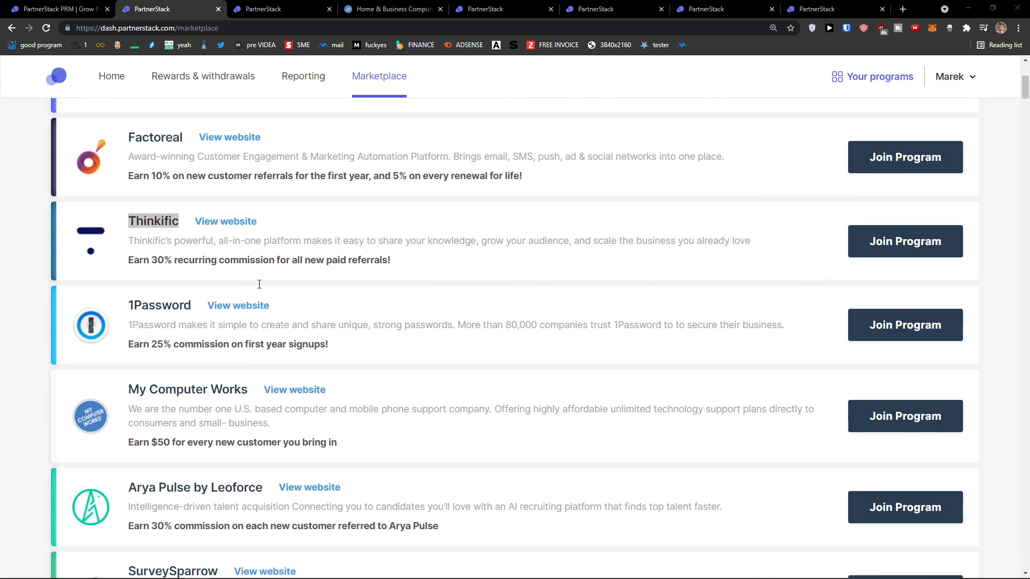
pyautogui.scroll(-3, 362, 305)
pyautogui.scroll(-3, 321, 338)
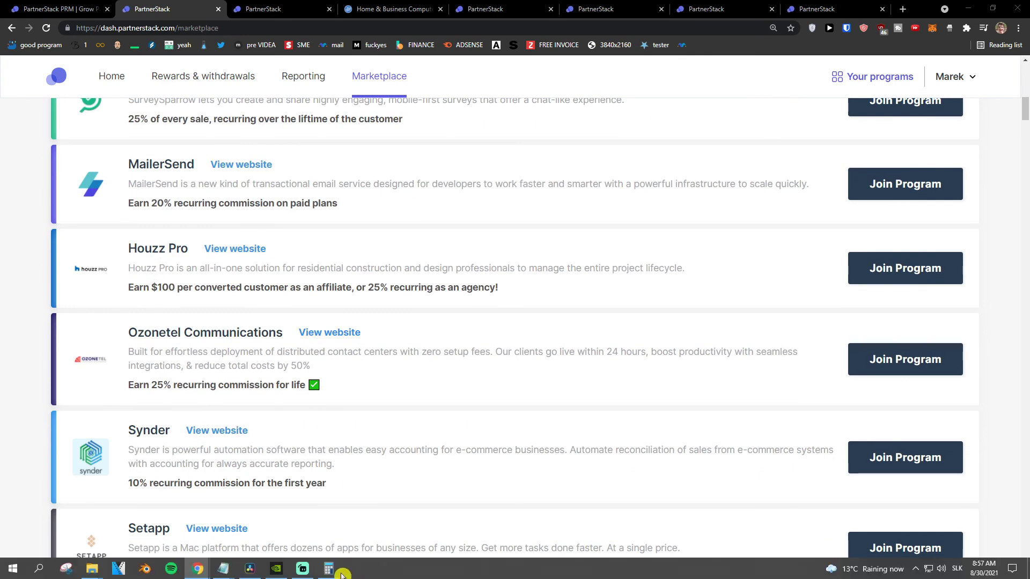